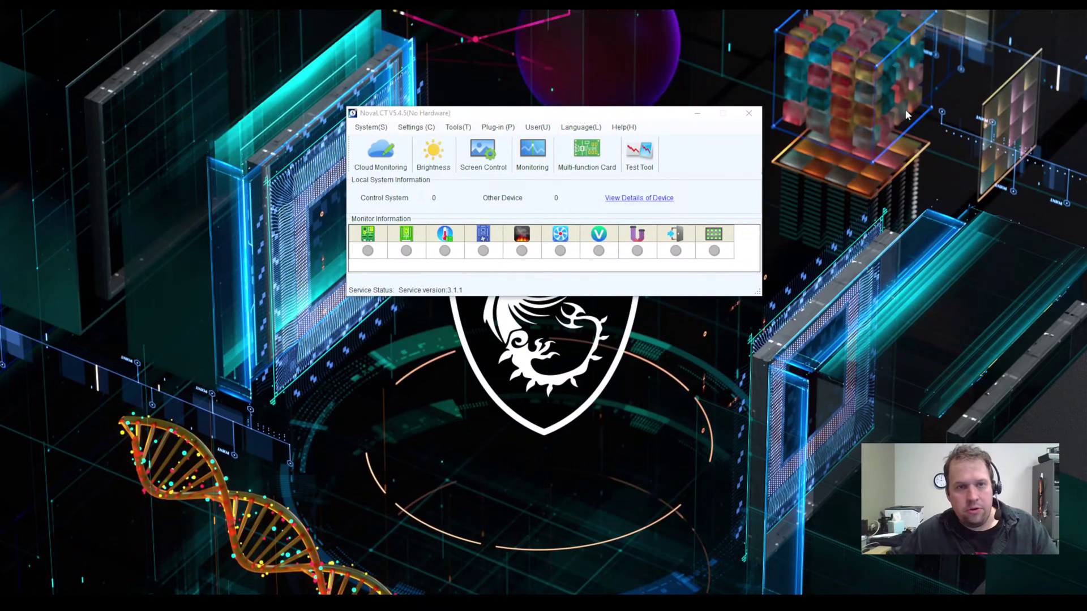
Step: Log in to Demonstration Mode from the User menu using the admin password
mouse_move(479, 119)
left_mouse_down()
mouse_move(480, 108)
mouse_move(469, 120)
left_mouse_up()
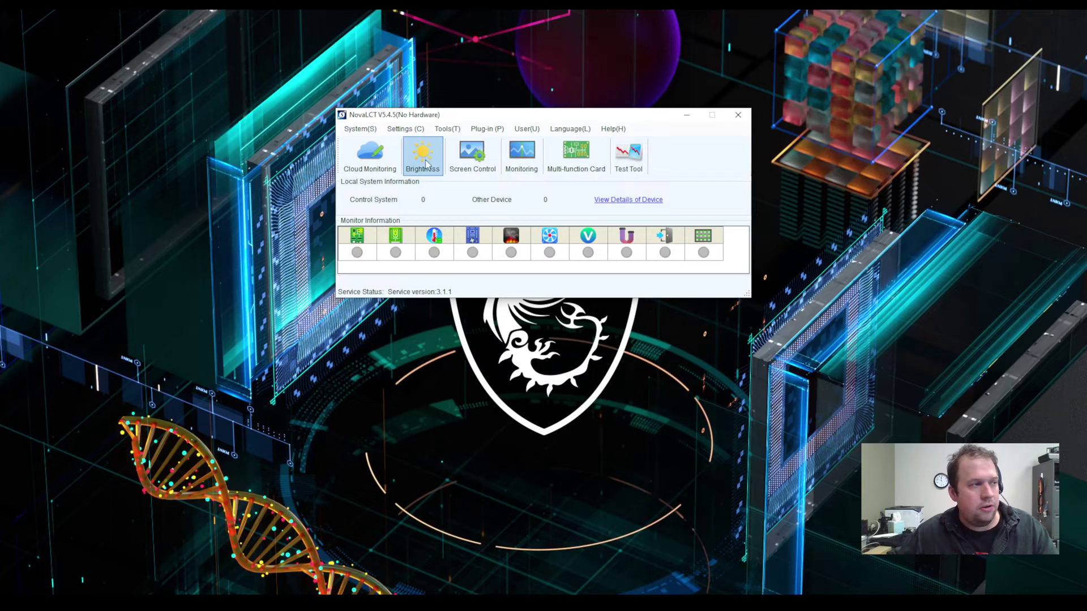
mouse_move(464, 120)
left_mouse_down()
mouse_move(489, 129)
mouse_move(474, 129)
left_mouse_up()
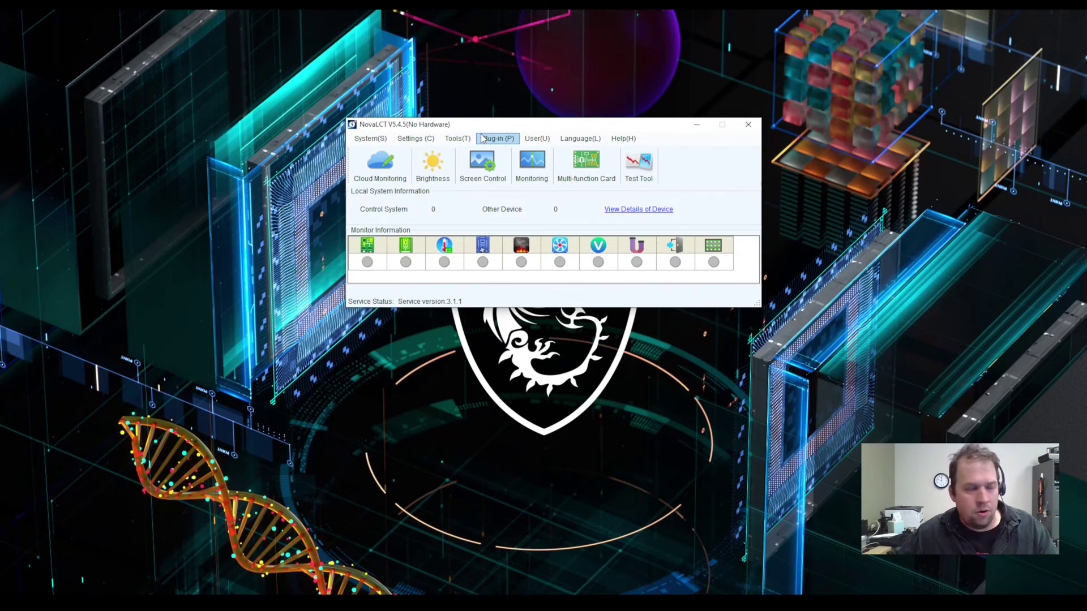
left_click_drag(543, 125, 520, 123)
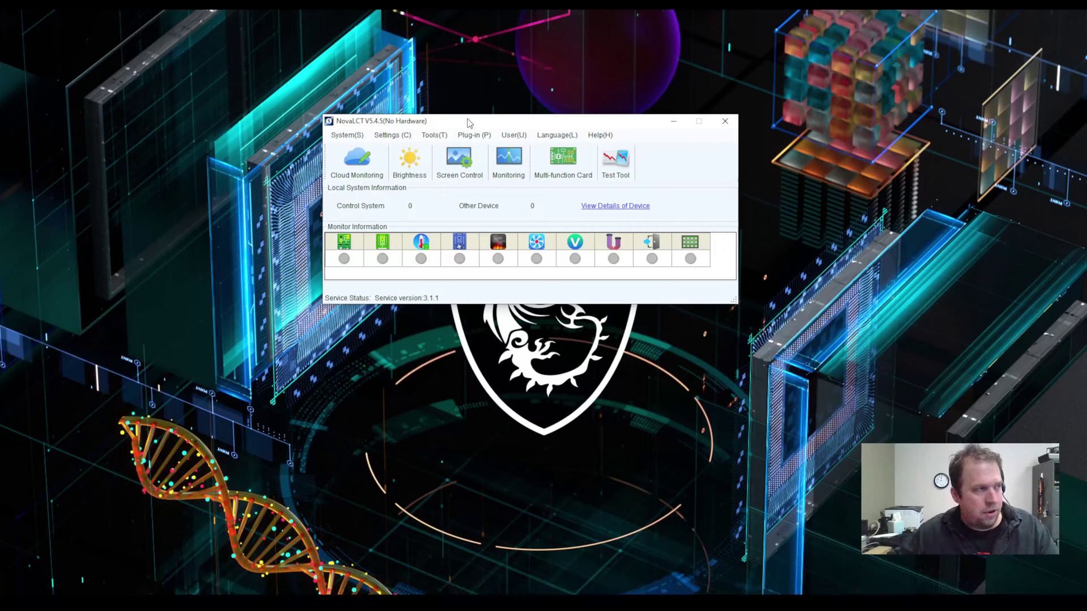
left_click_drag(467, 122, 464, 124)
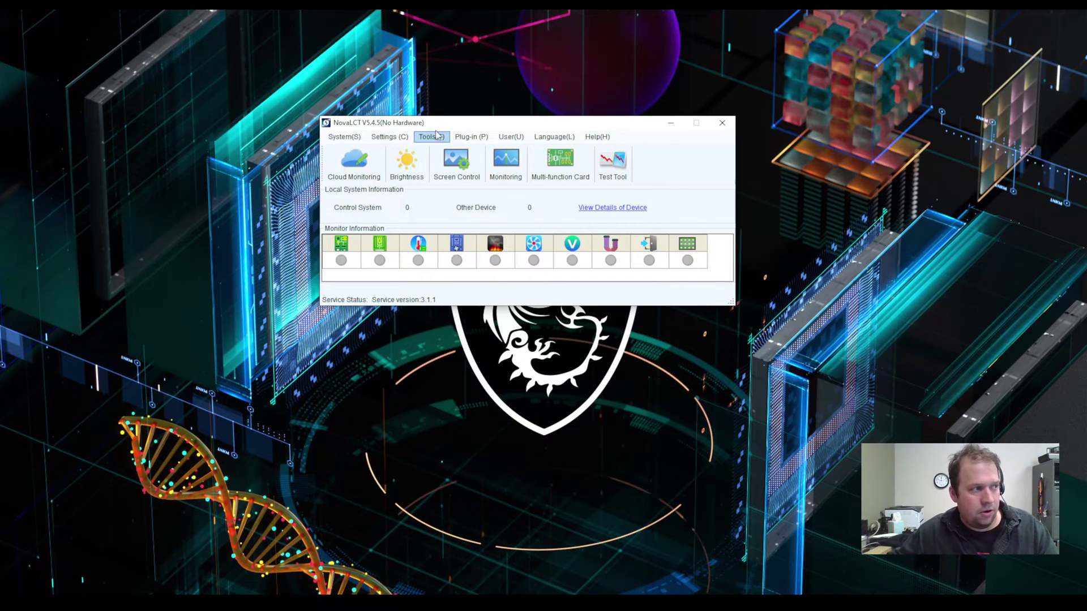
left_click(344, 138)
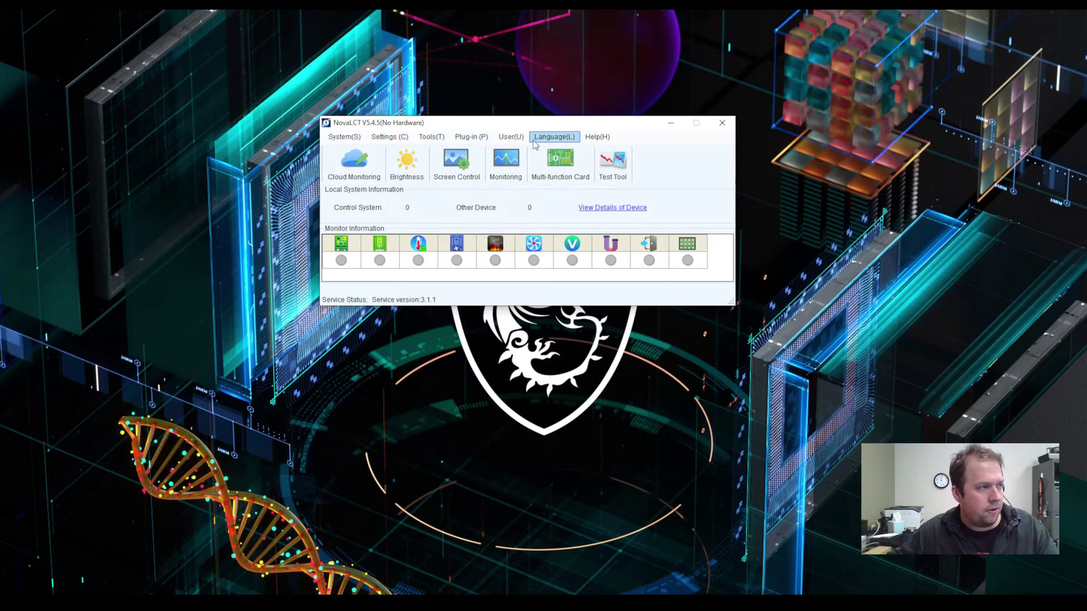
left_click(506, 140)
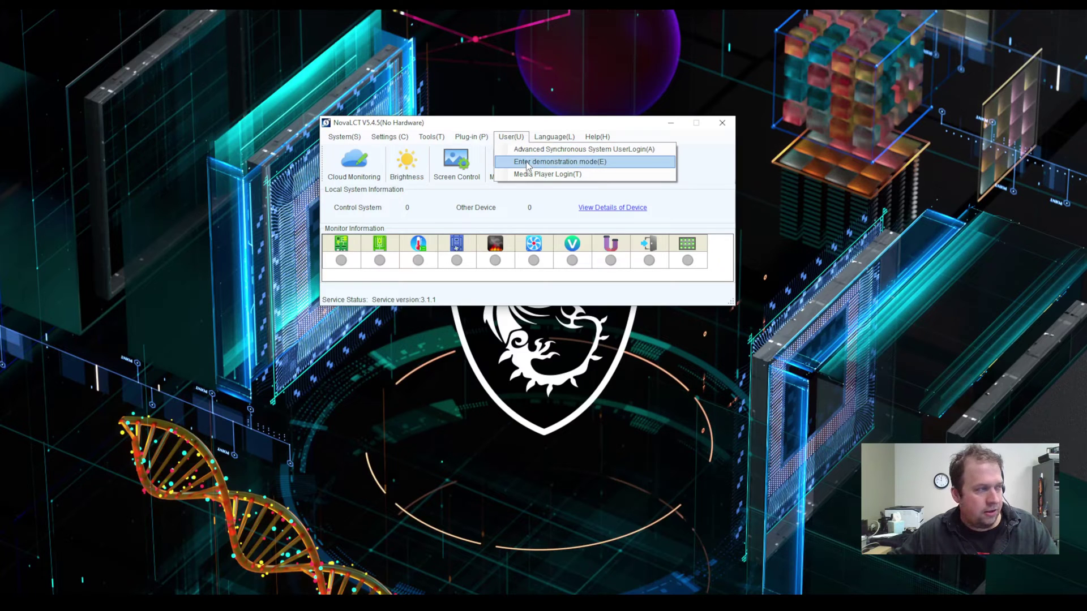
left_click(527, 164)
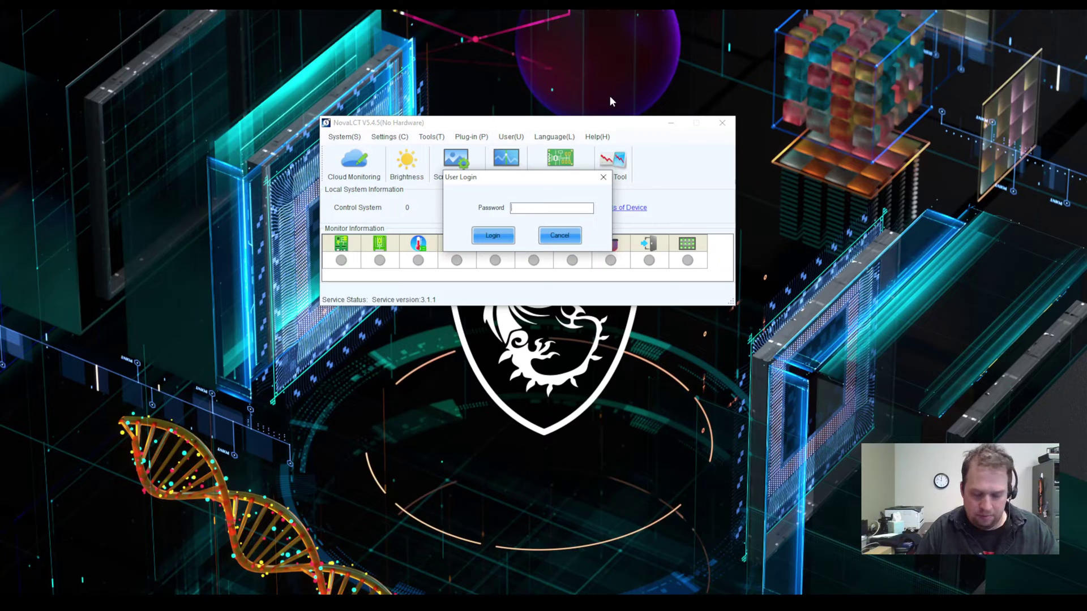
type("admi")
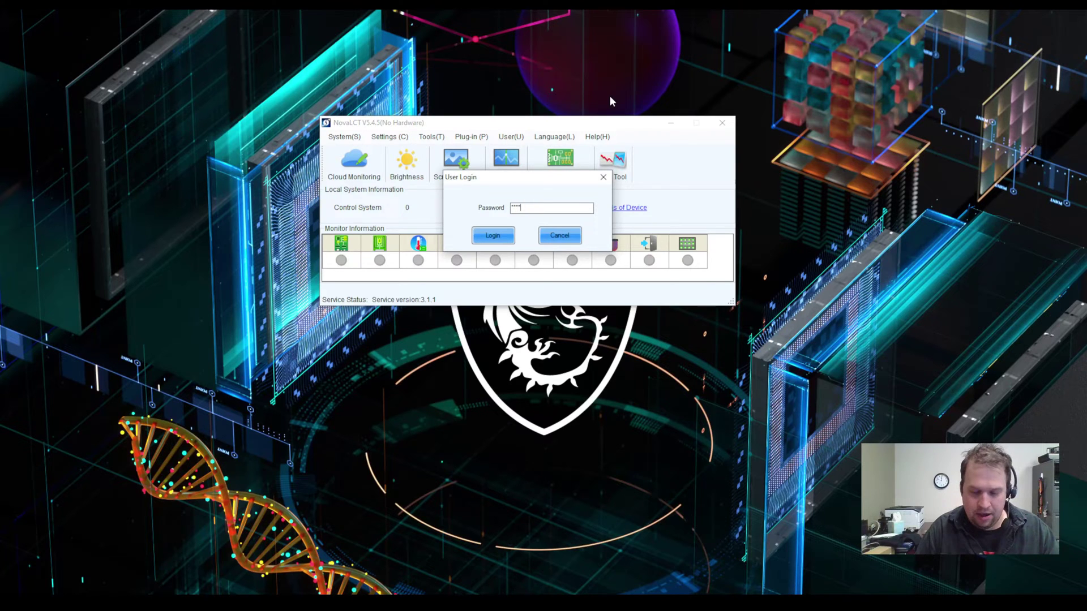
key("Return")
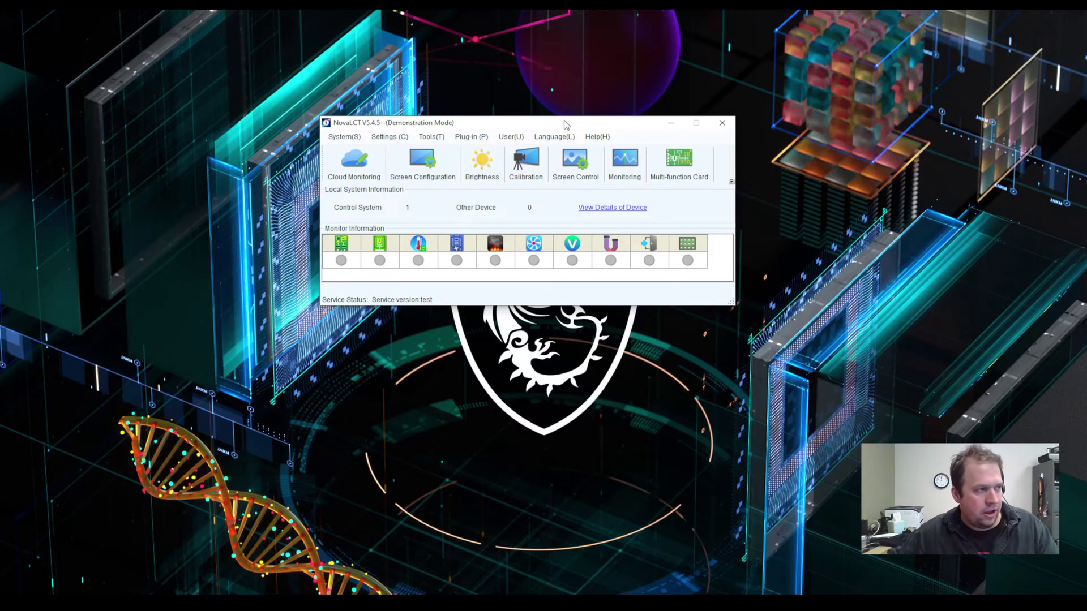
mouse_move(565, 124)
left_mouse_down()
mouse_move(562, 110)
mouse_move(569, 122)
left_mouse_up()
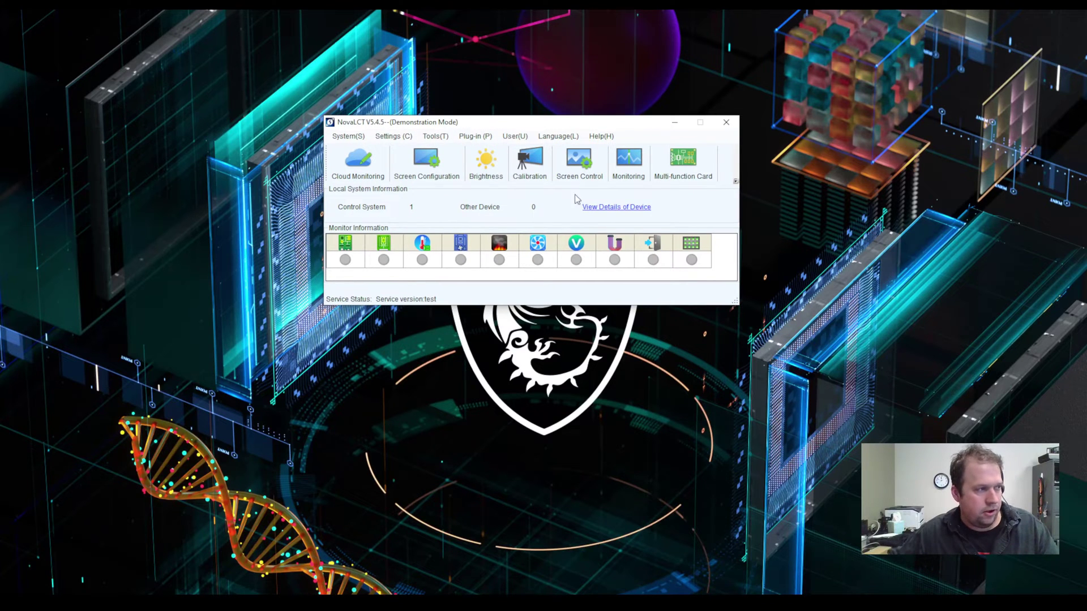
Step: Configure the screen on COM99, then browse the tabs and return to Sending Card
left_click(430, 165)
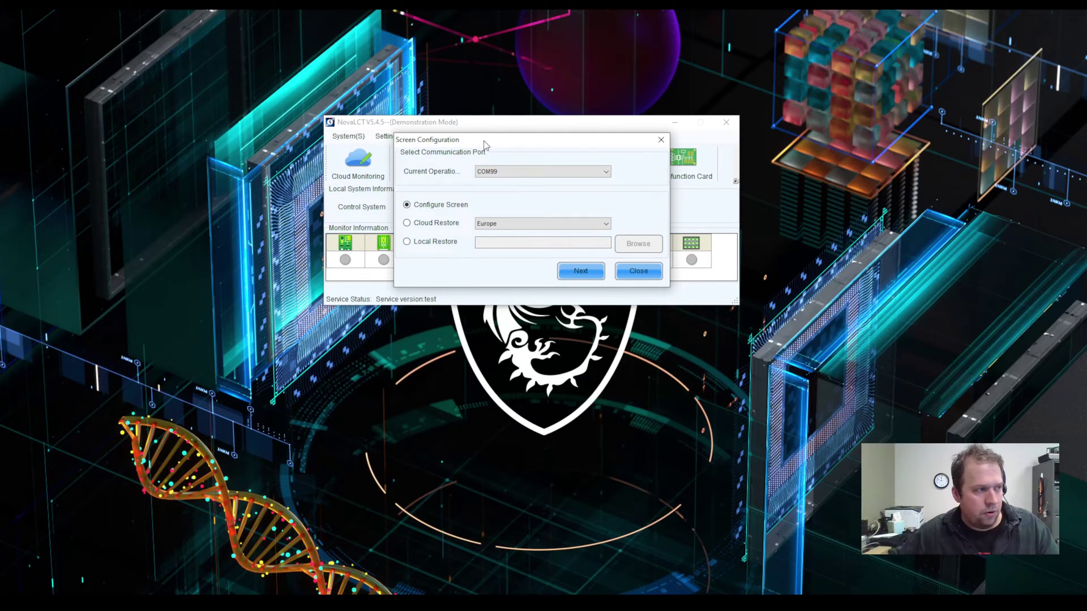
left_click_drag(485, 145, 493, 145)
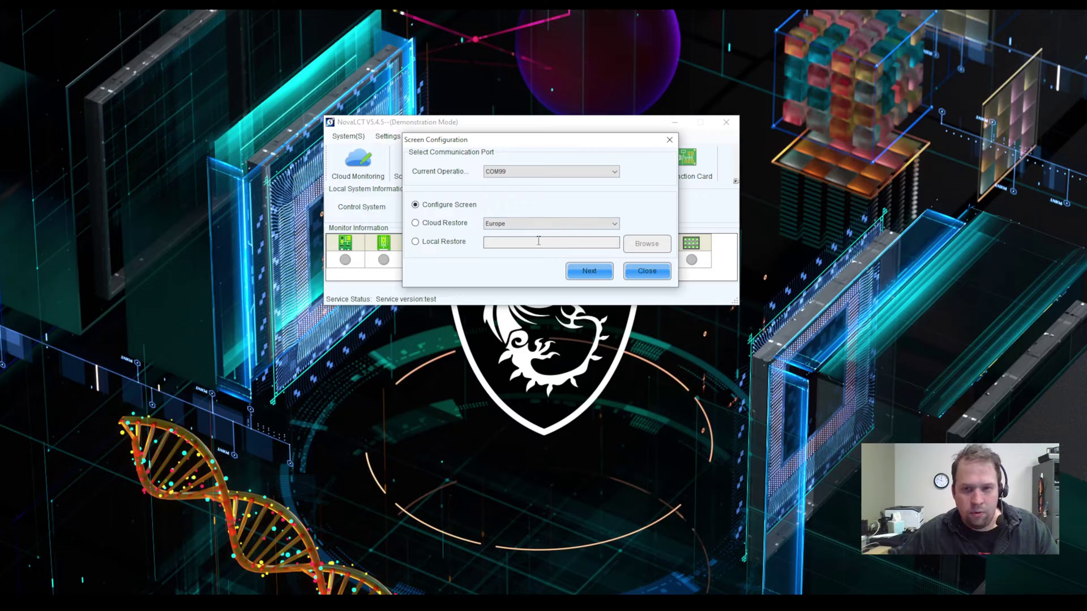
left_click(586, 269)
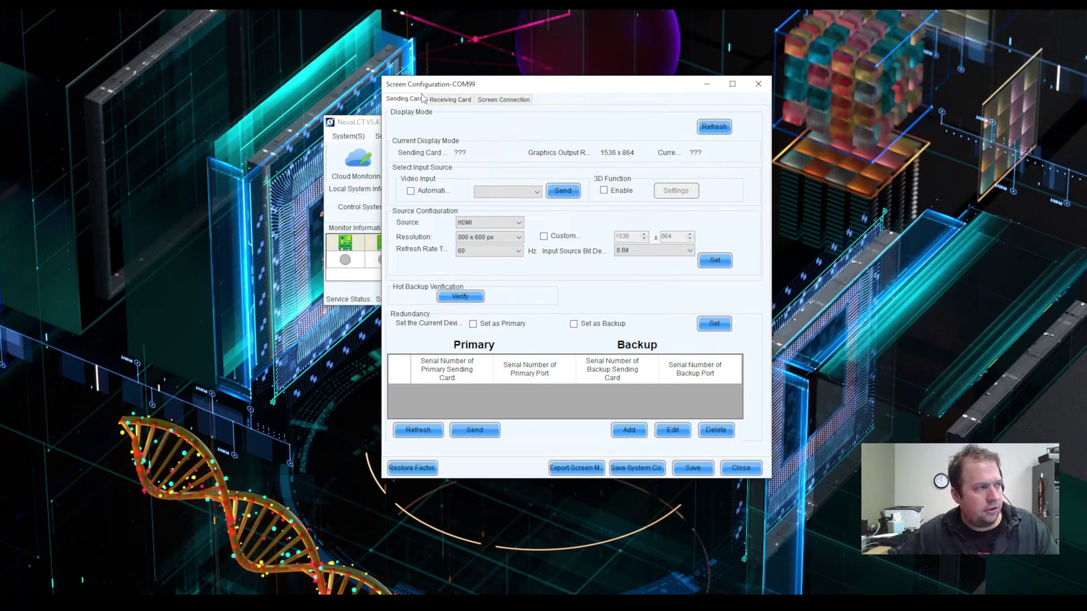
left_click(447, 100)
left_click(503, 99)
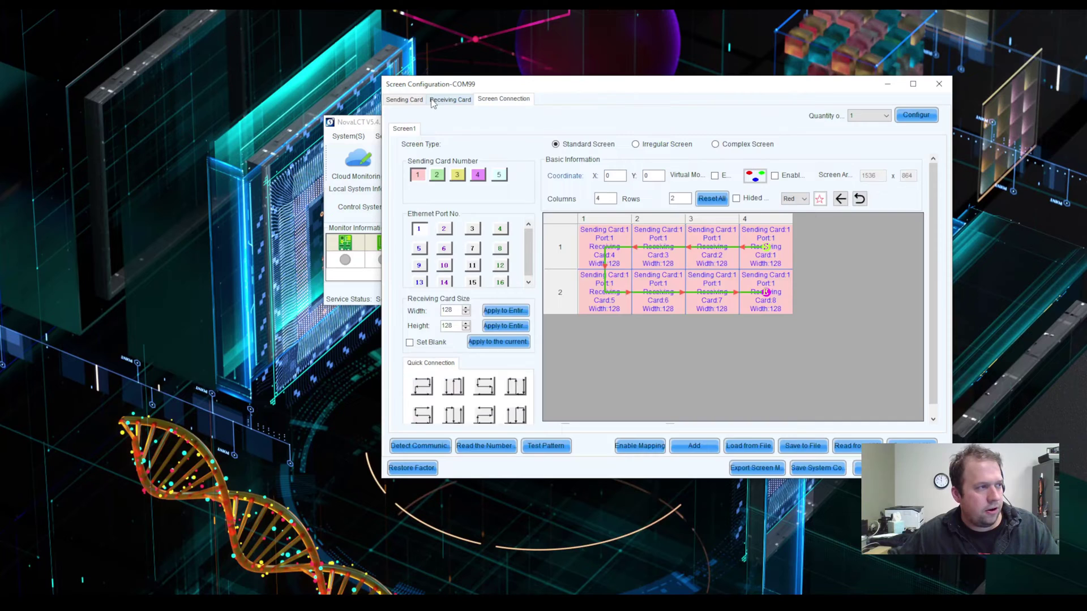
left_click(405, 100)
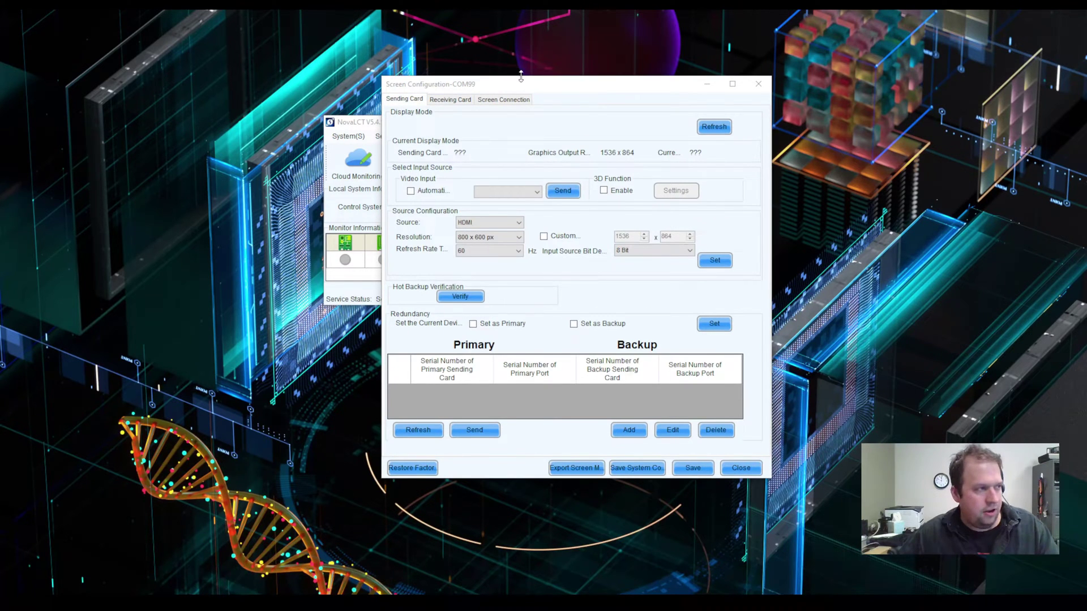
Step: Review bit depth and resolution, keeping 800 x 600 px with Custom resolution off
left_click_drag(511, 83, 497, 83)
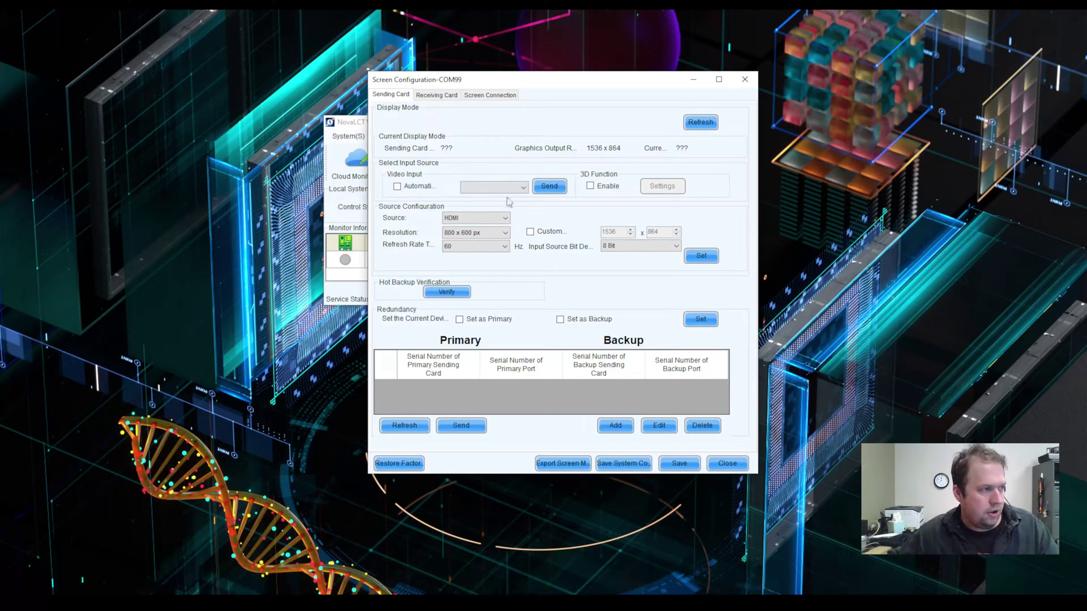
left_click(619, 245)
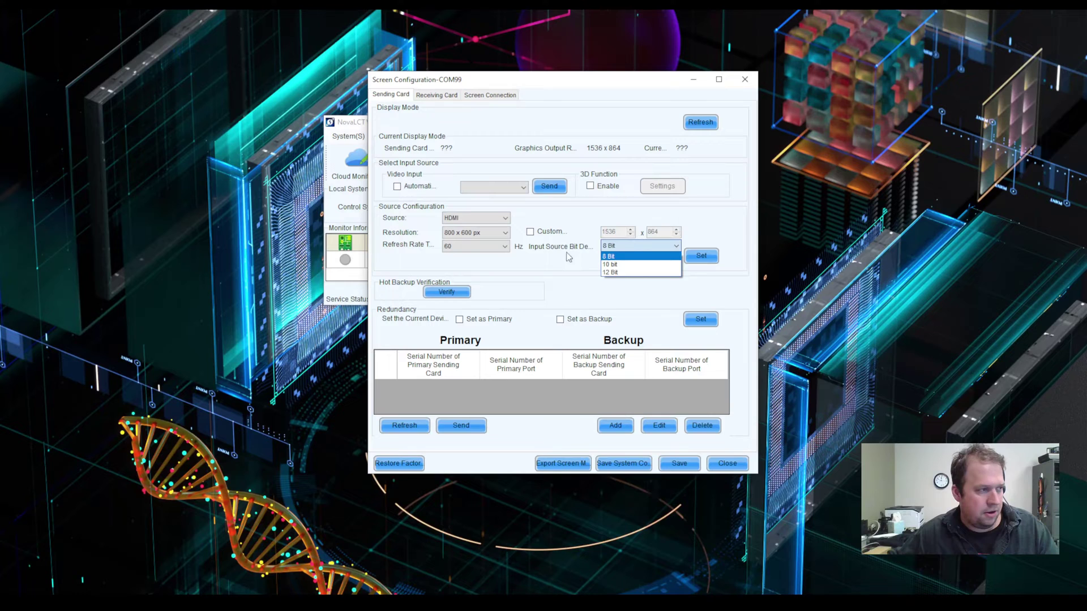
left_click(532, 271)
left_click(469, 233)
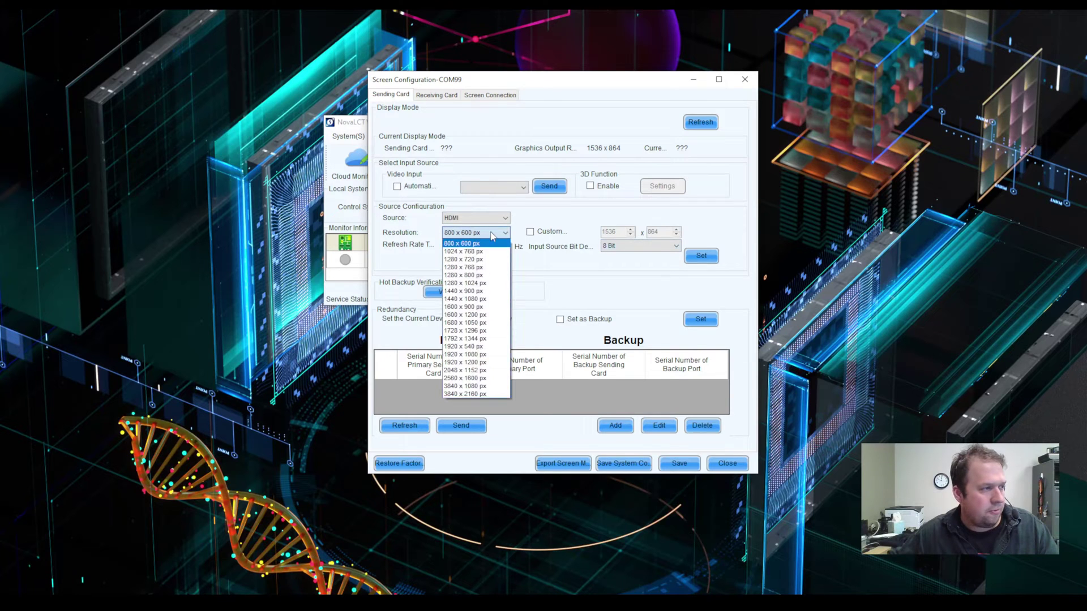
left_click(531, 216)
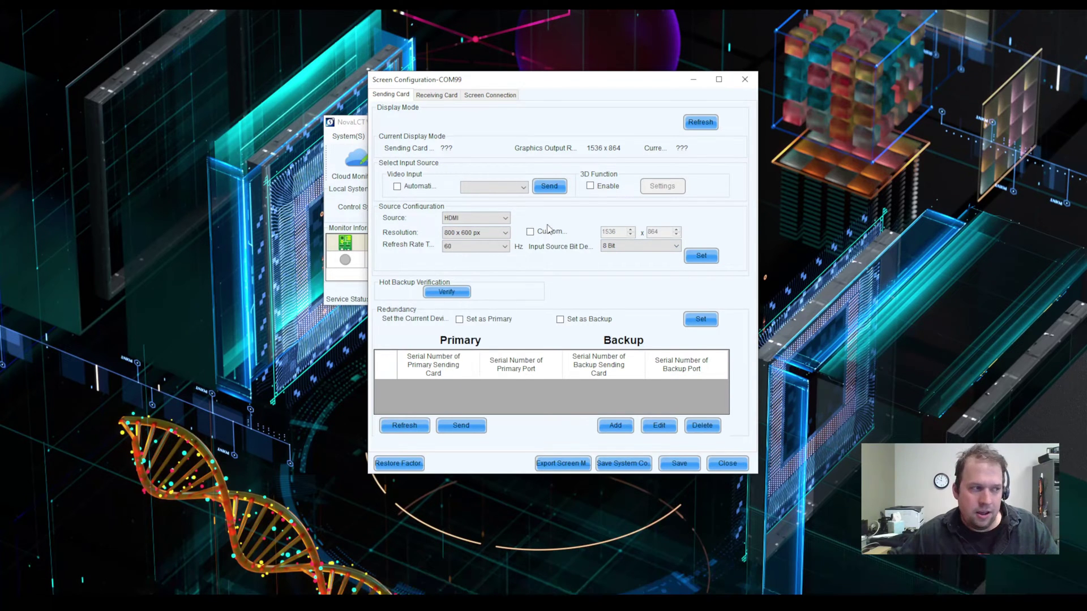
left_click(530, 232)
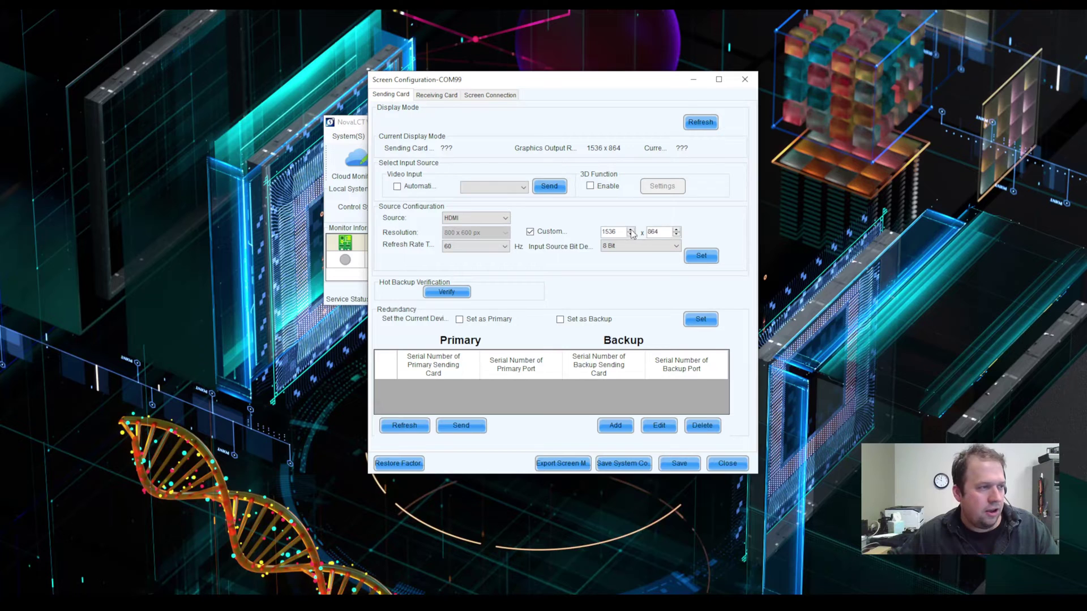
left_click(530, 232)
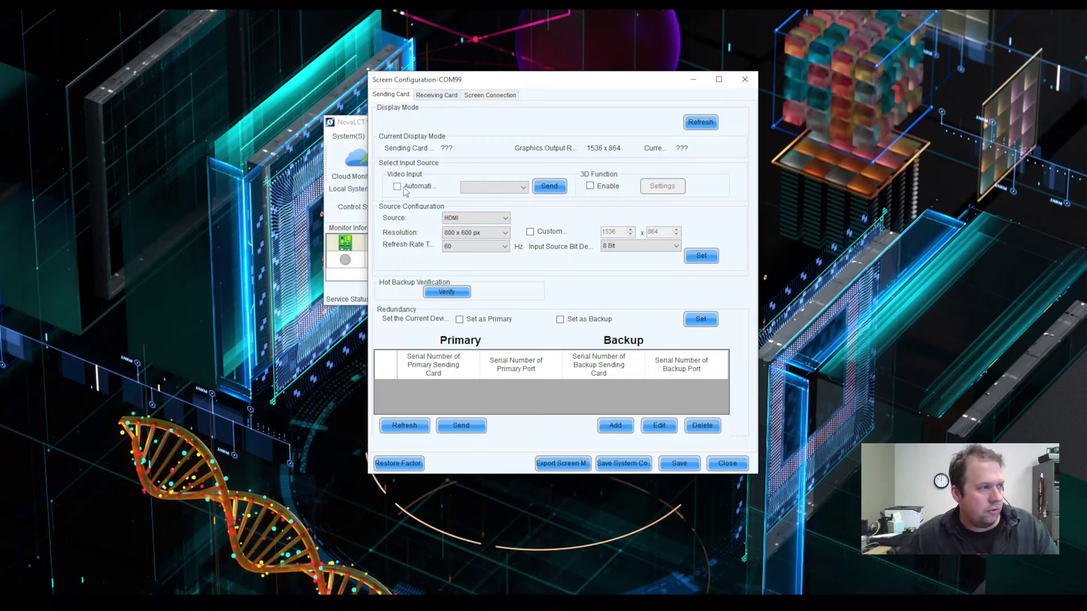
Step: Set the video input to Automatic and switch to the Receiving Card settings
left_click(487, 189)
left_click(449, 187)
left_click(397, 186)
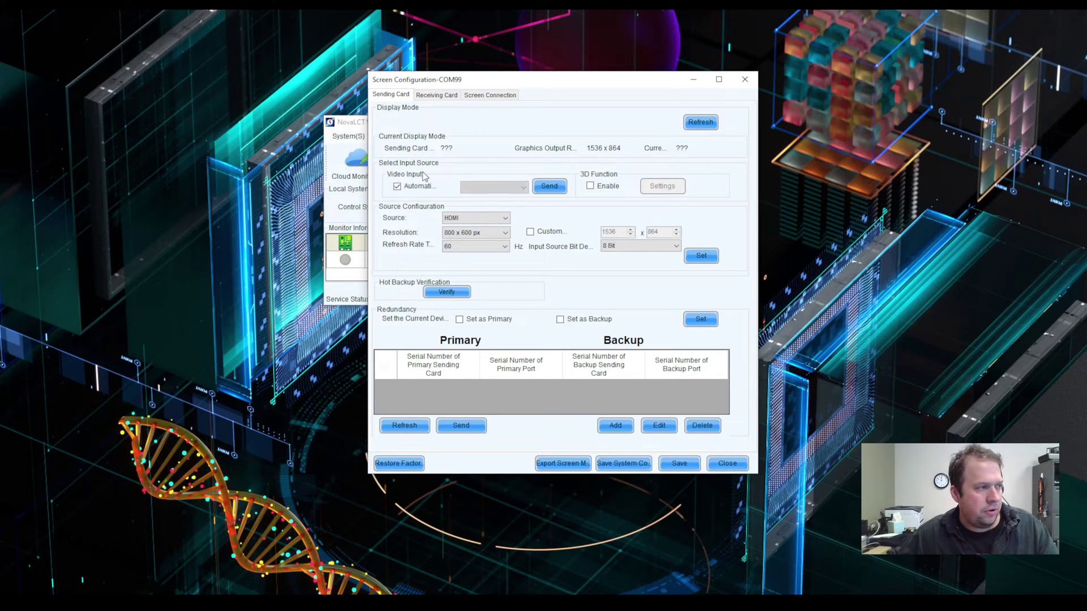
left_click(433, 95)
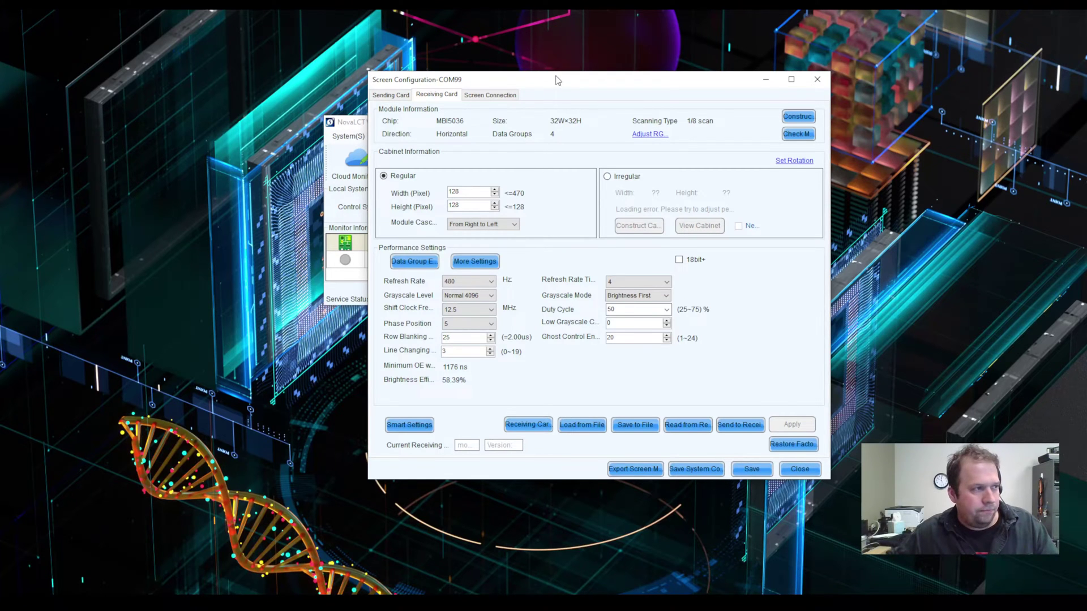
left_click_drag(556, 80, 546, 77)
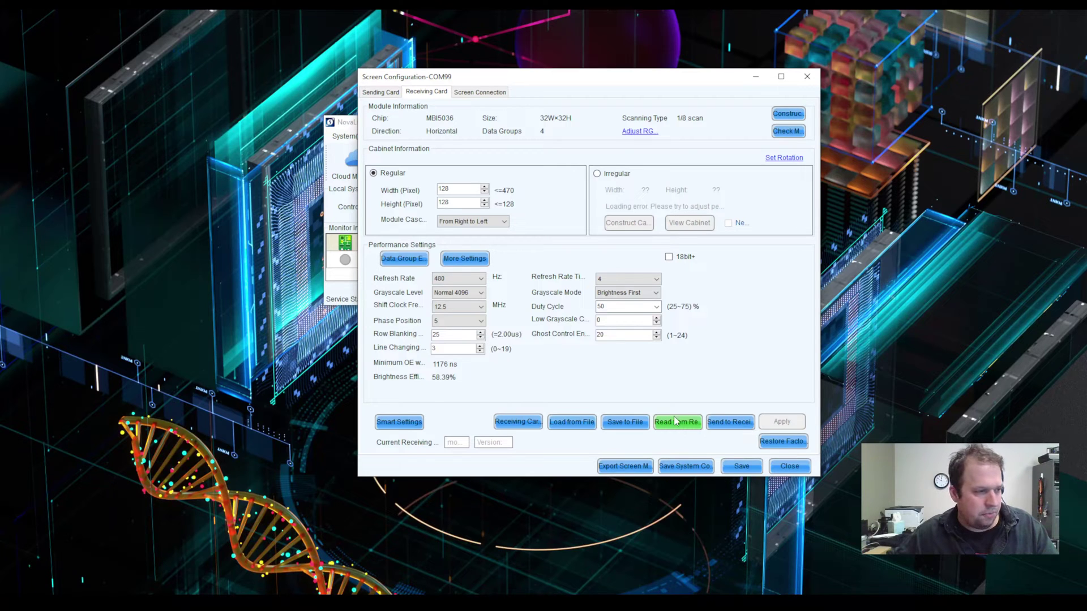
Step: Read parameters from the receiving card, confirming its address and the success message
left_click(675, 423)
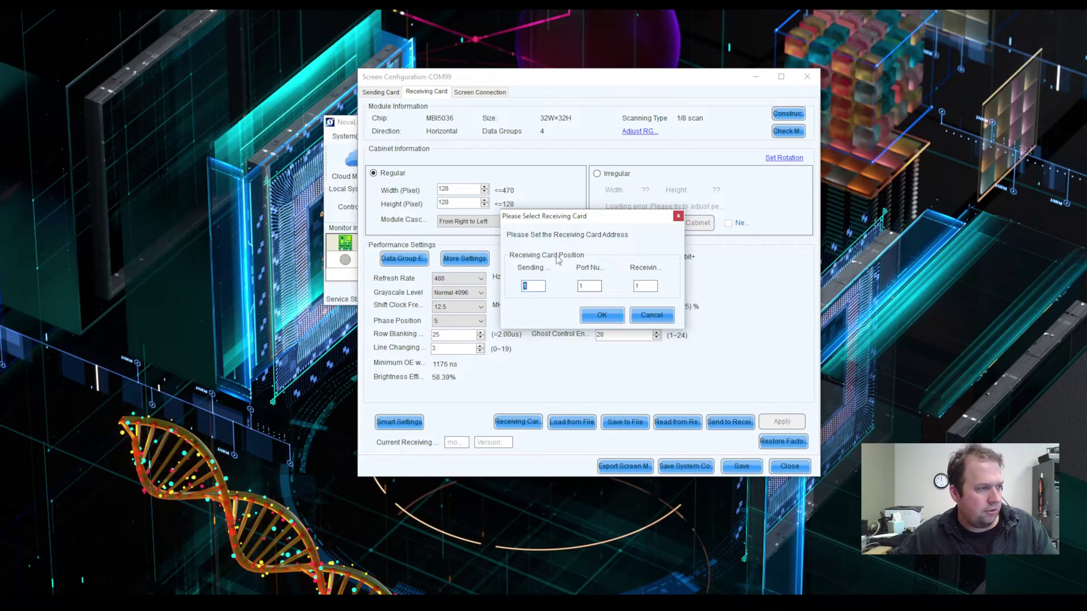
left_click(602, 316)
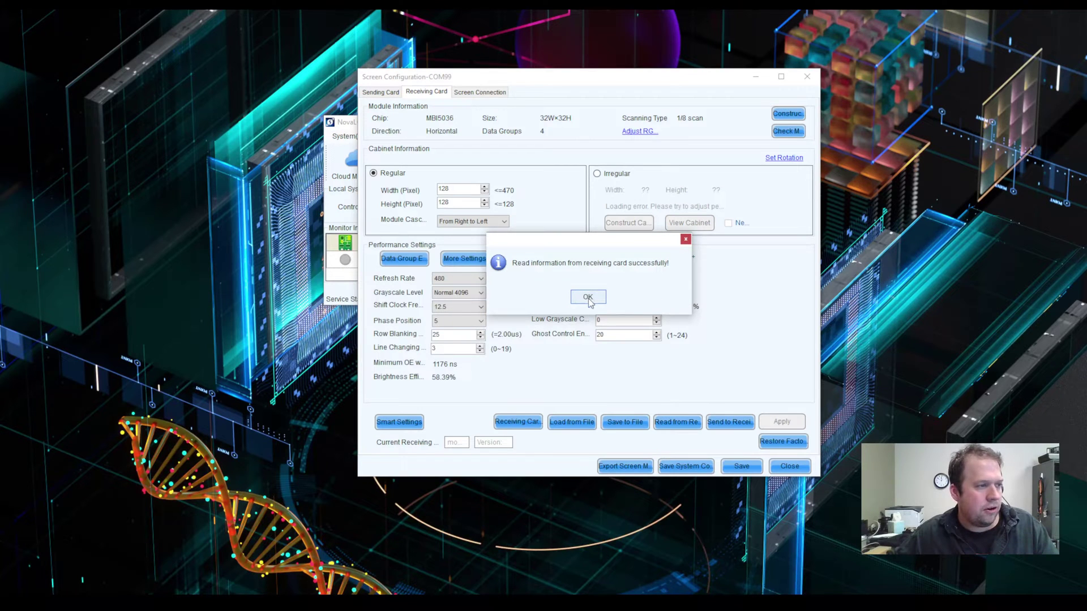
left_click(588, 299)
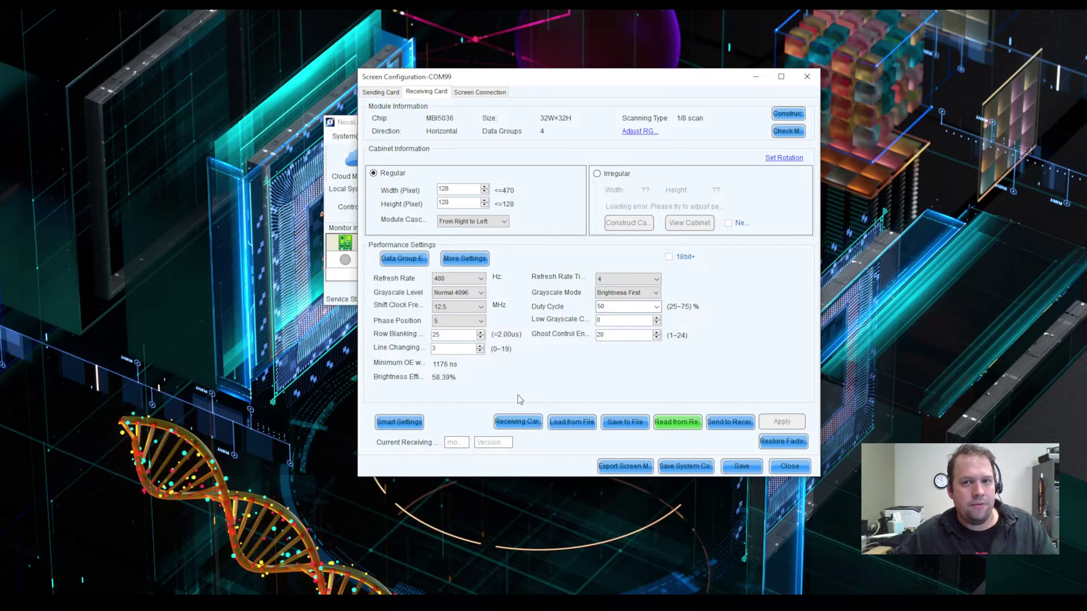
double_click(613, 319)
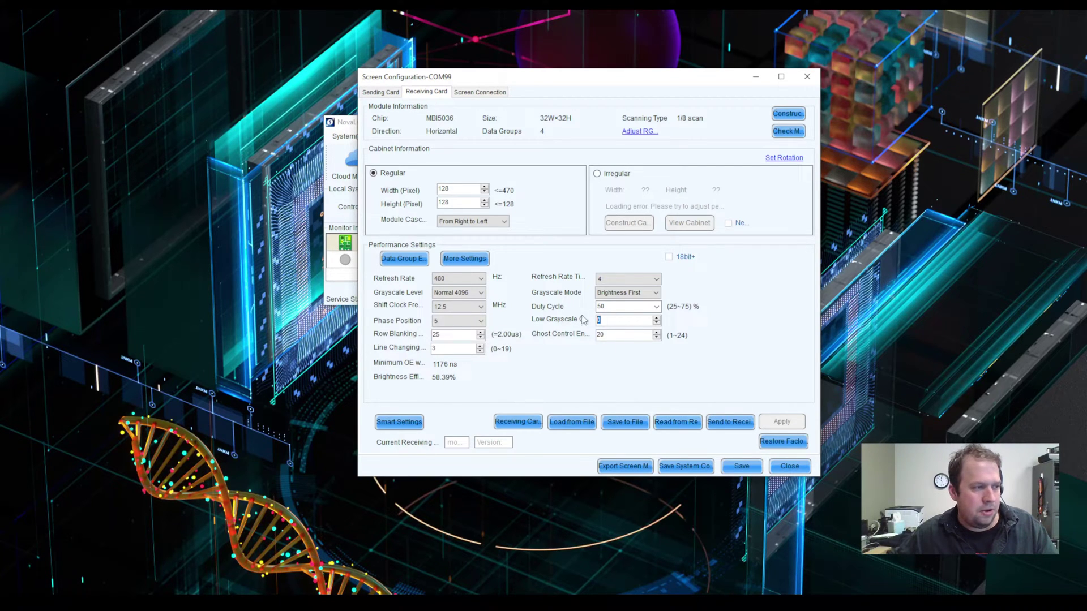
double_click(601, 306)
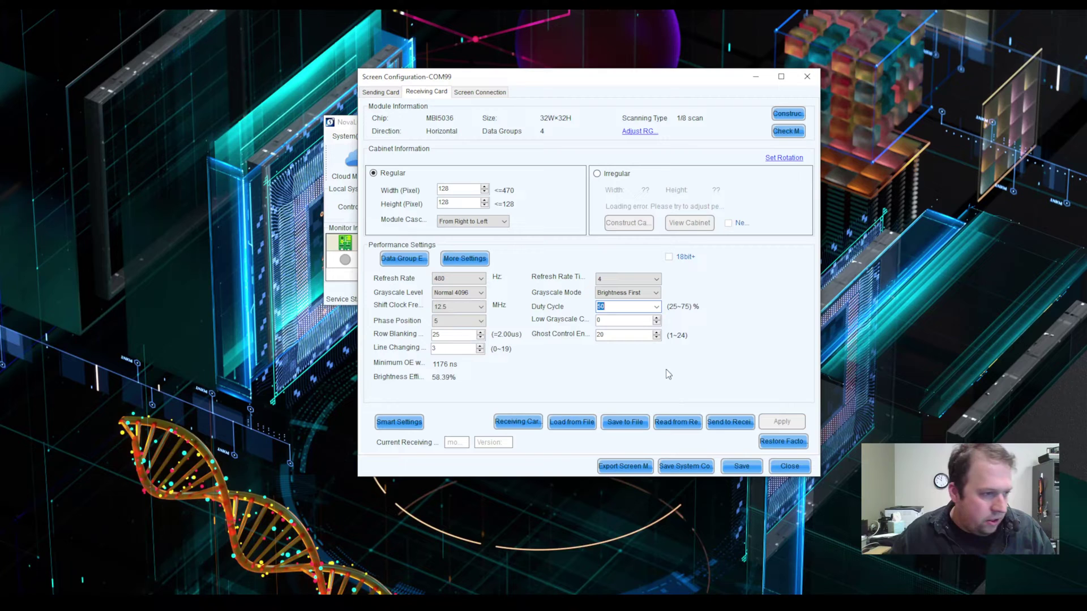
Step: Cancel the Send to Receiving Card options without sending, then show the Screen Connection layout
left_click(726, 424)
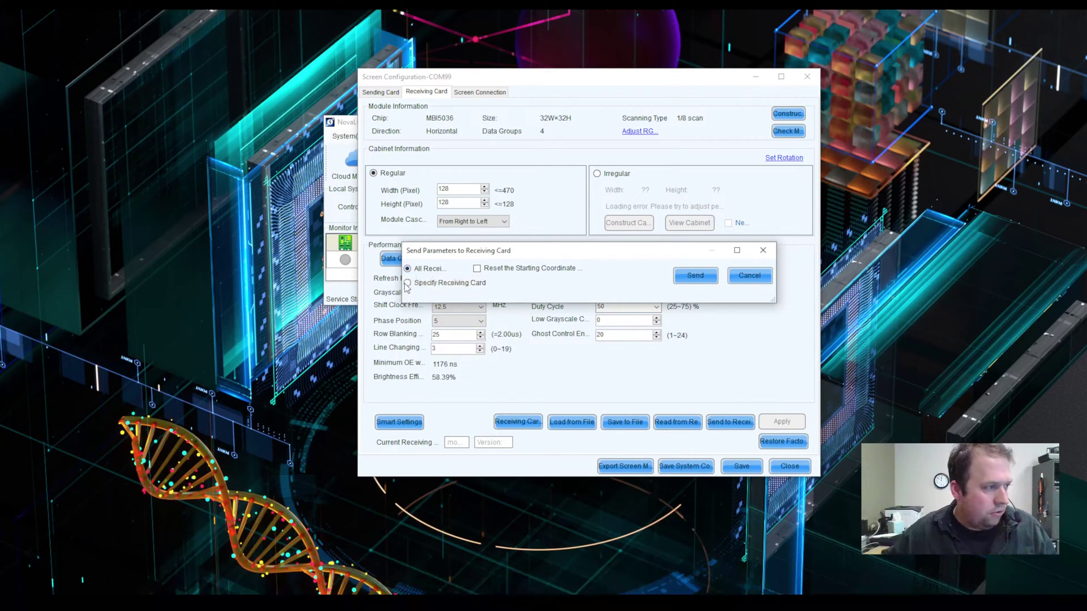
key("Escape")
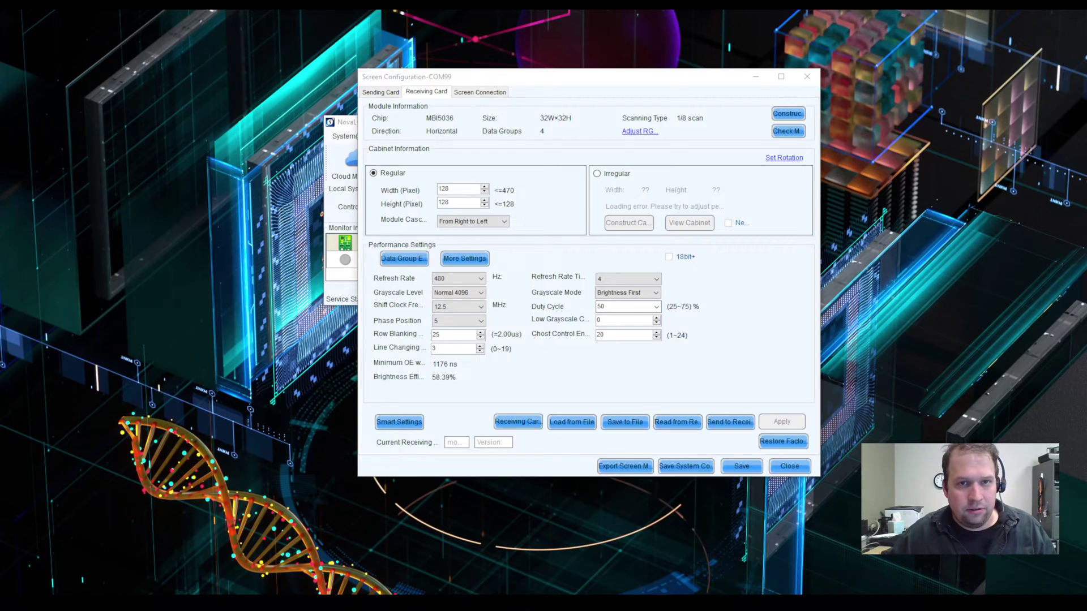
key("Return")
mouse_move(604, 116)
left_mouse_down()
mouse_move(500, 92)
mouse_move(583, 121)
left_mouse_up()
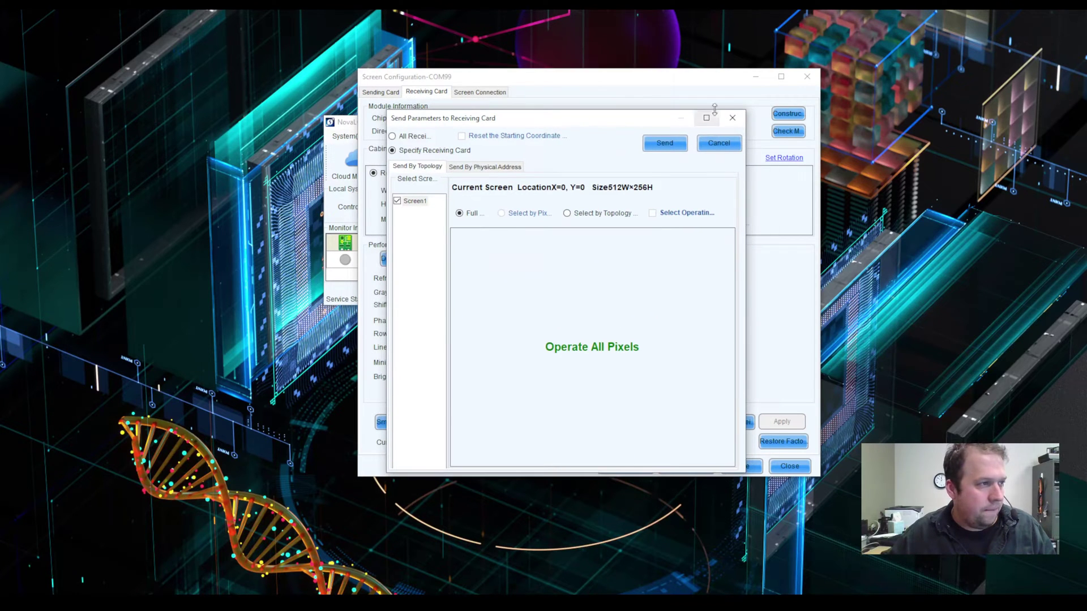
left_click(732, 117)
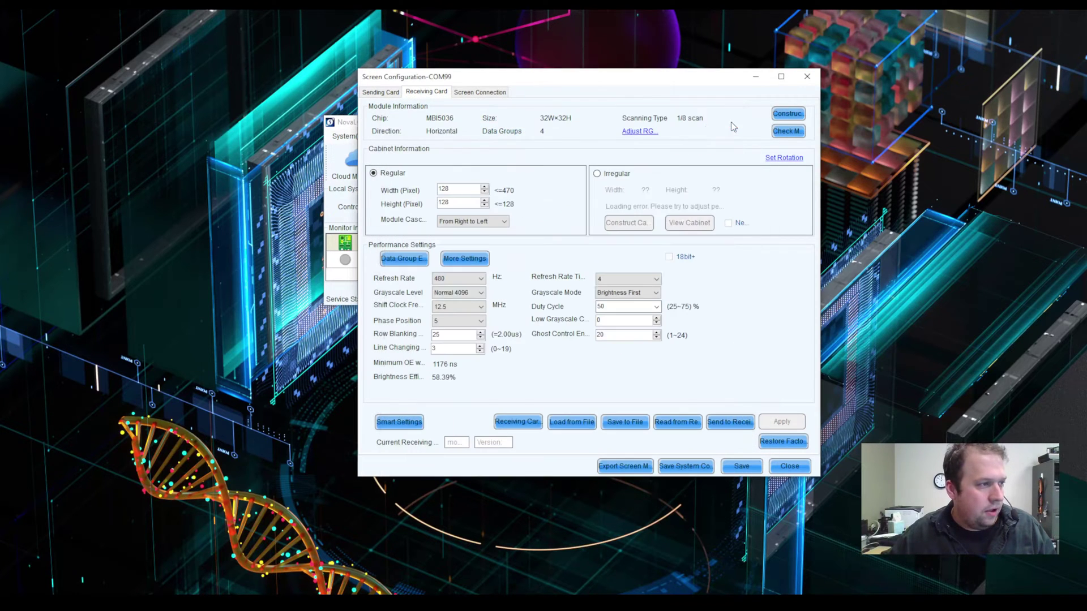
left_click(729, 425)
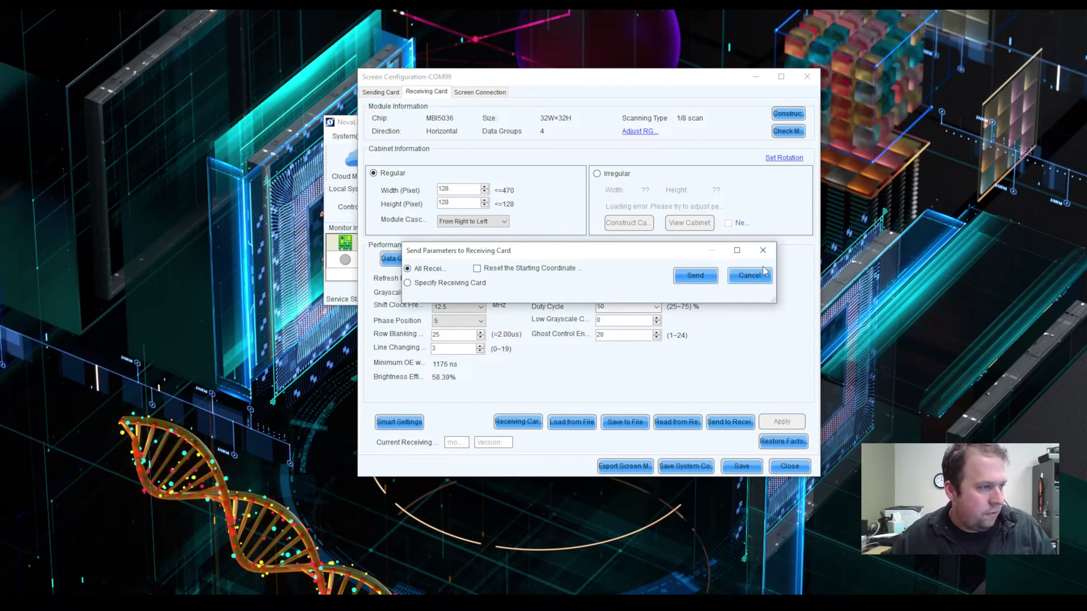
left_click(746, 278)
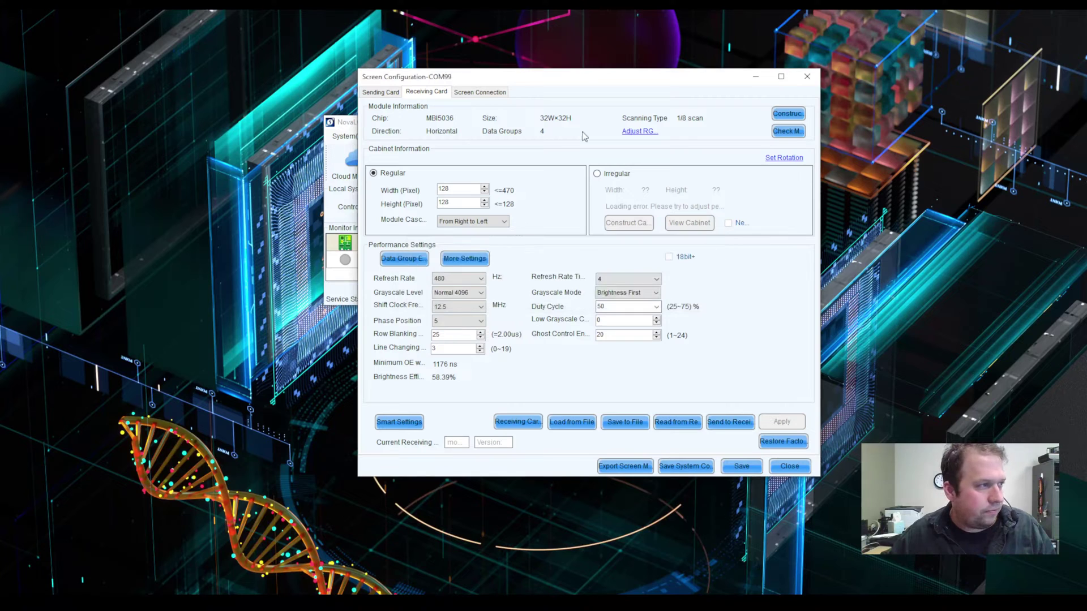
left_click(475, 92)
Step: Reset All grid assignments, then check the 128 × 128 cabinet size on Receiving Card
left_click(688, 191)
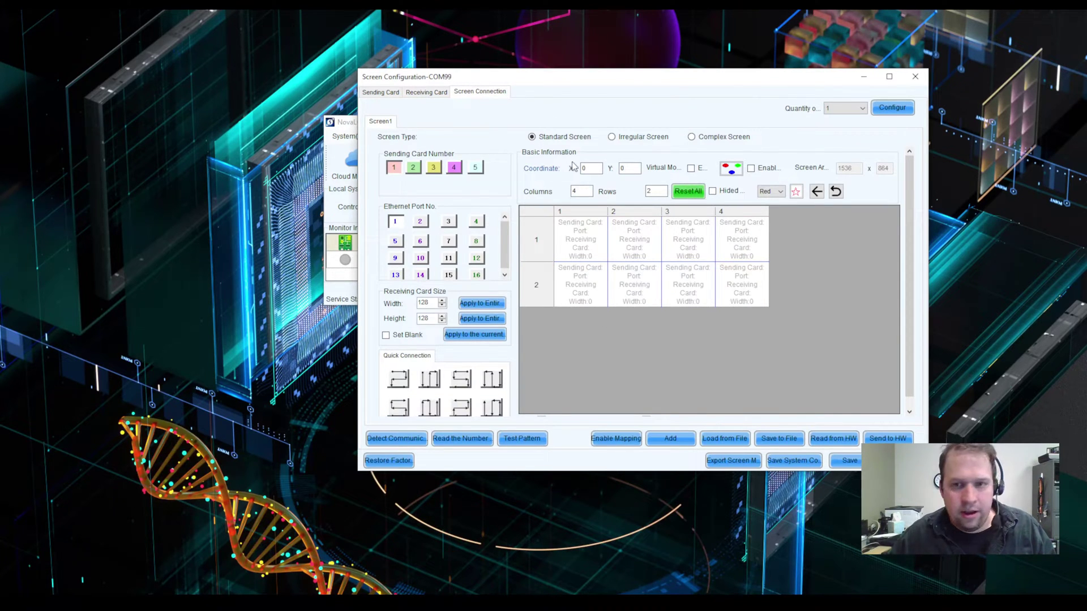
left_click_drag(609, 83, 532, 67)
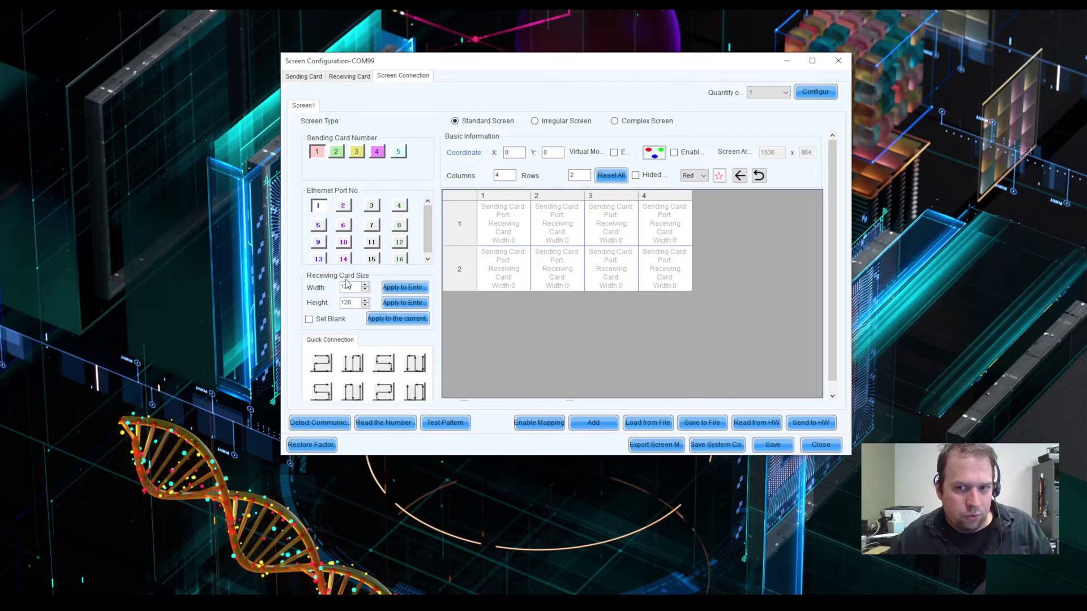
left_click(367, 77)
double_click(391, 191)
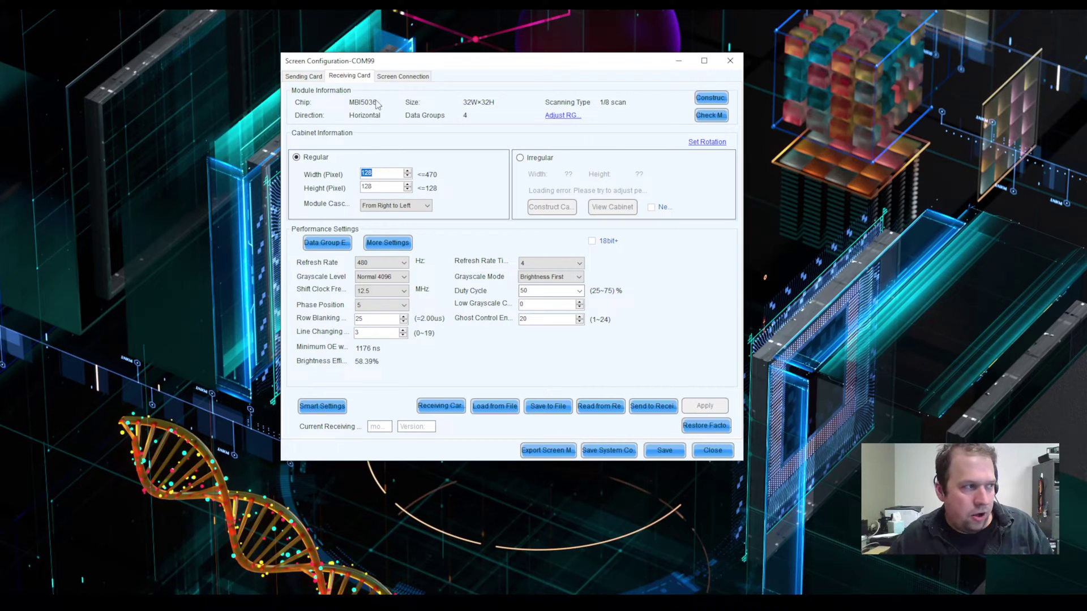
Step: Set the Screen Connection receiving card width and height to 128 pixels
left_click(403, 77)
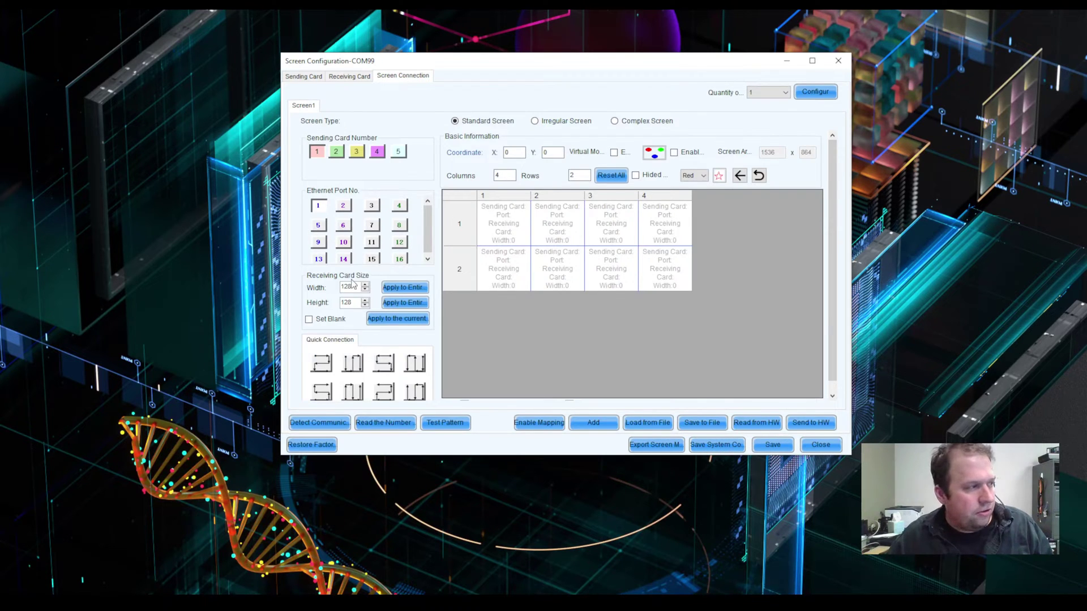
left_click_drag(360, 306, 324, 290)
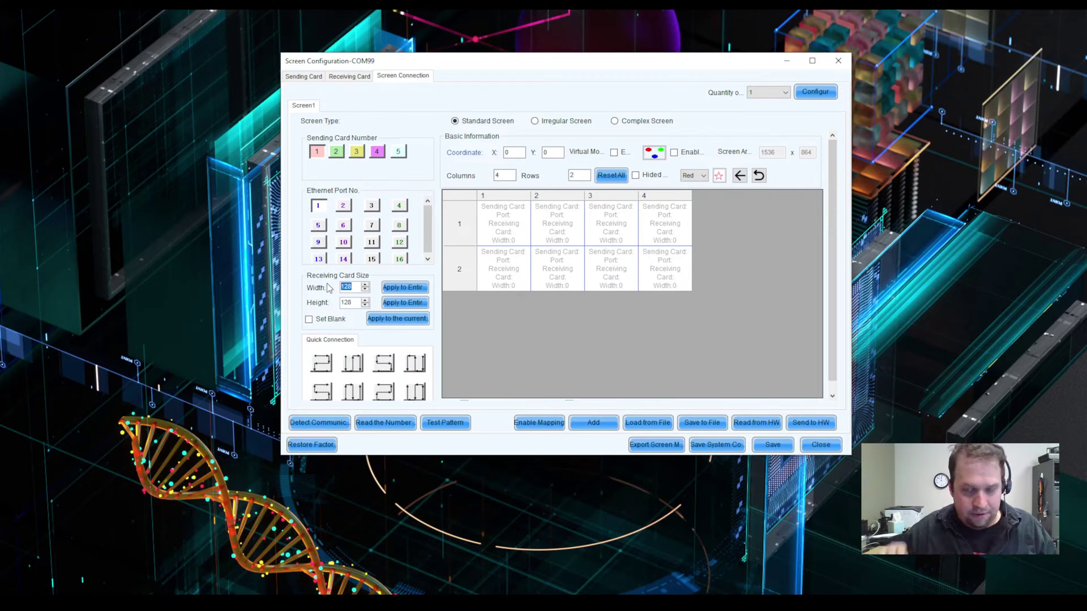
type("216")
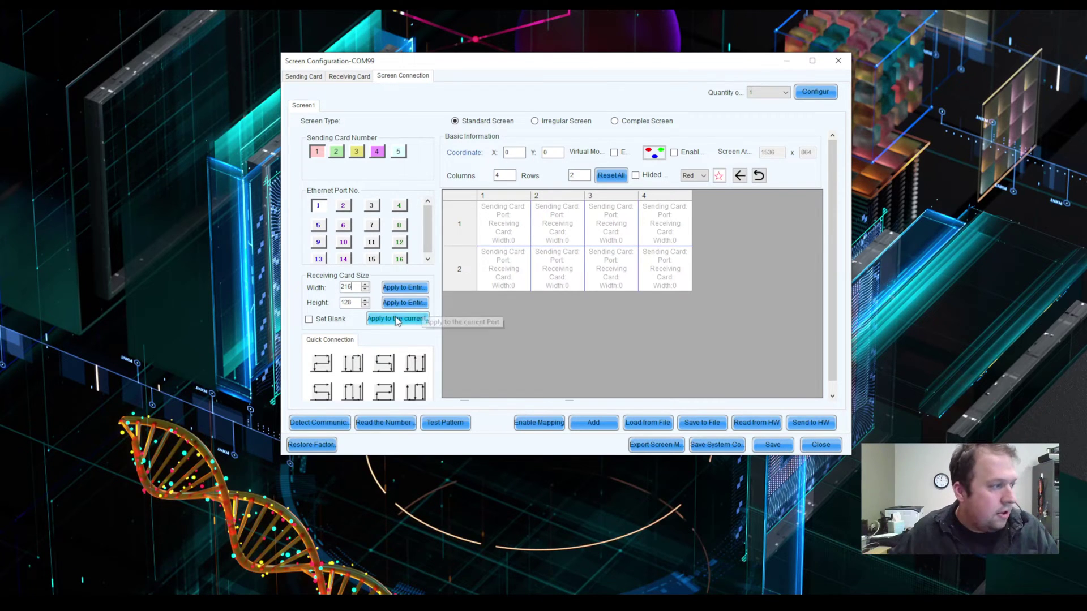
left_click_drag(352, 303, 318, 309)
type("21")
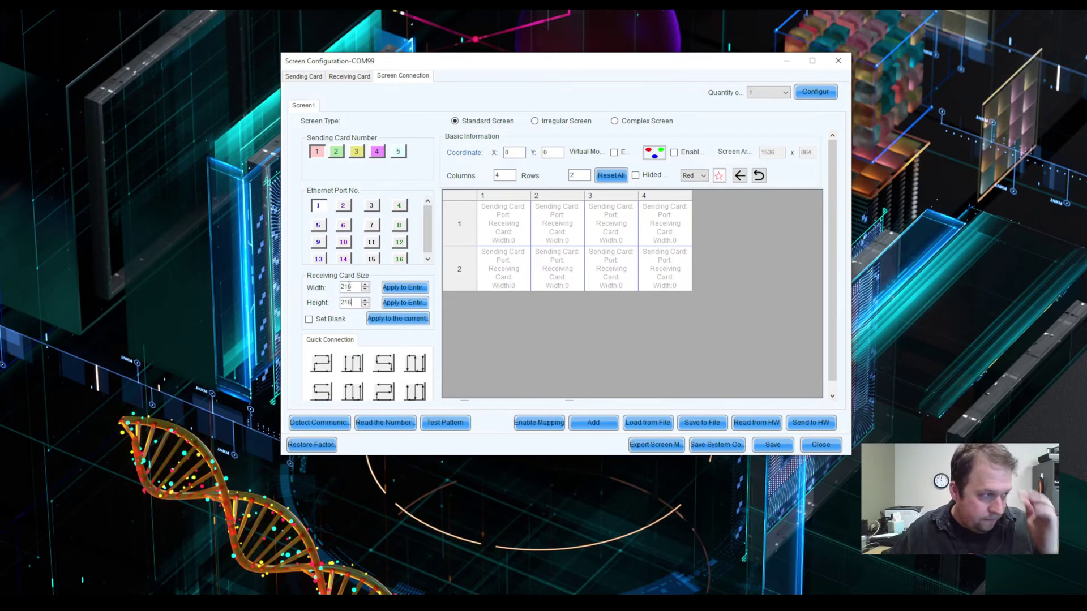
type("6")
left_click_drag(361, 302, 245, 288)
type("128")
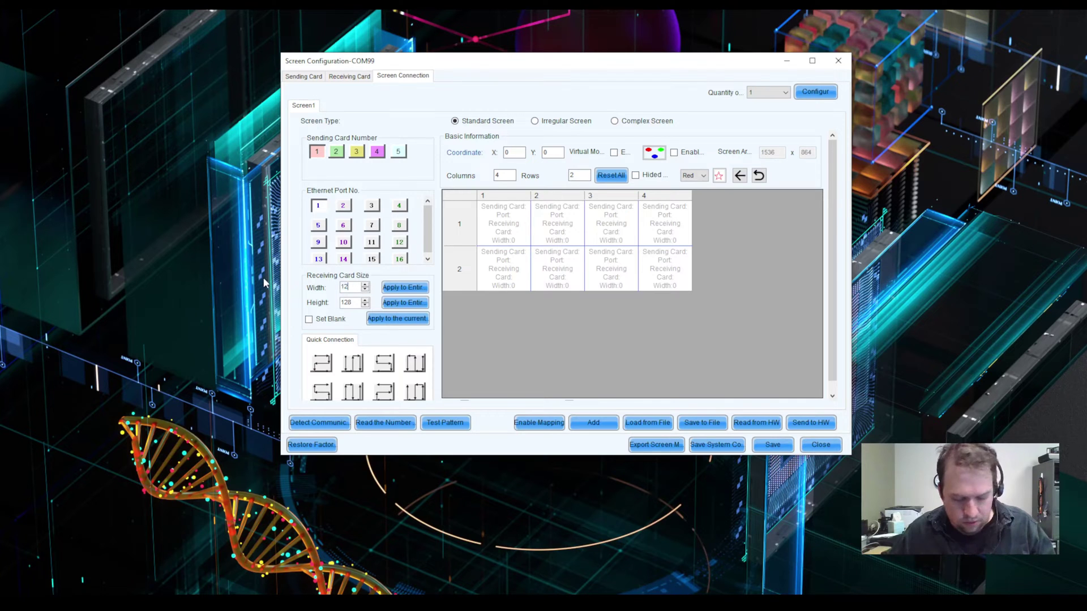
type("8")
left_click_drag(502, 176, 419, 178)
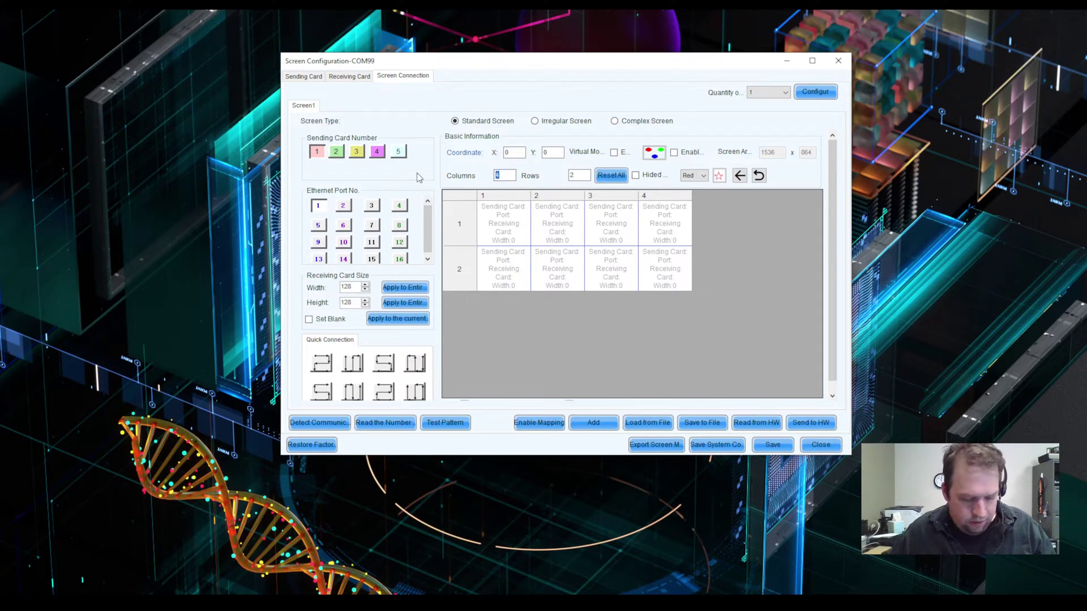
Step: Grow the grid to 4 rows and chain trial cards across rows 1 and 2
type("4")
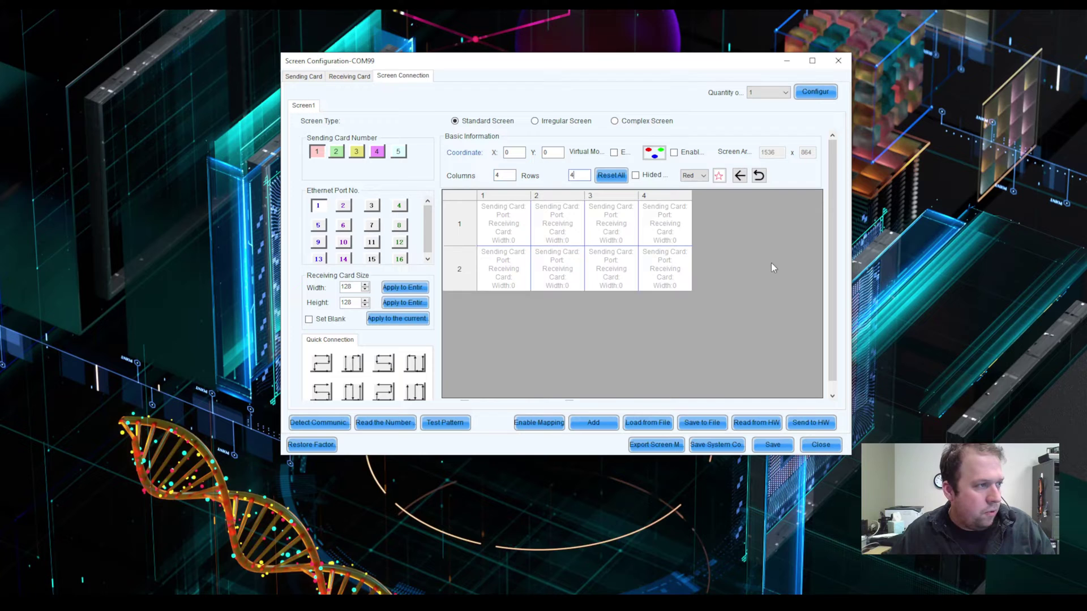
type("4")
left_click(764, 260)
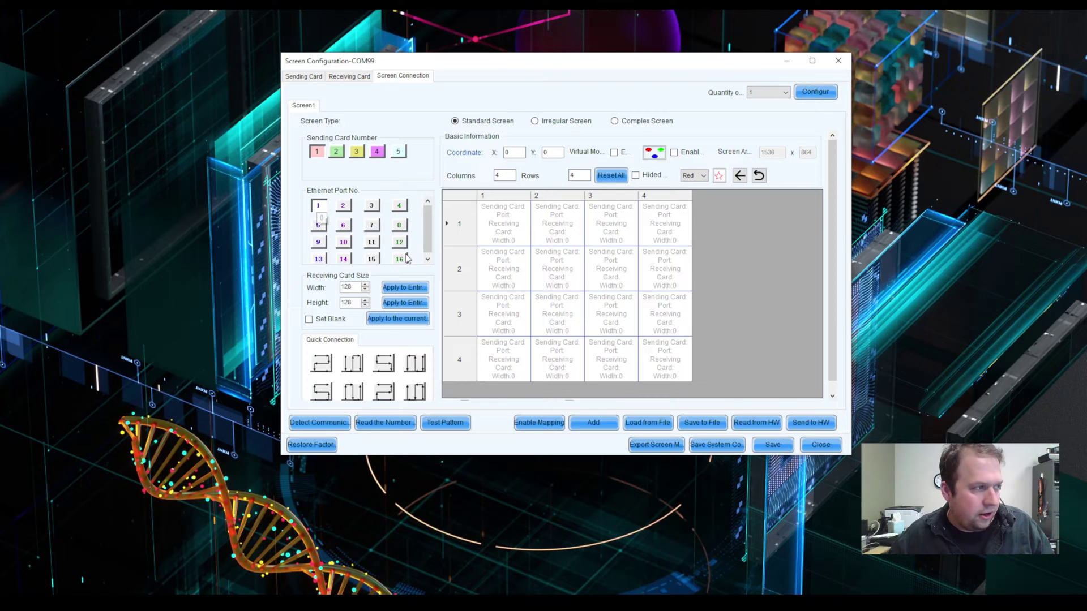
left_click(500, 231)
left_click(559, 234)
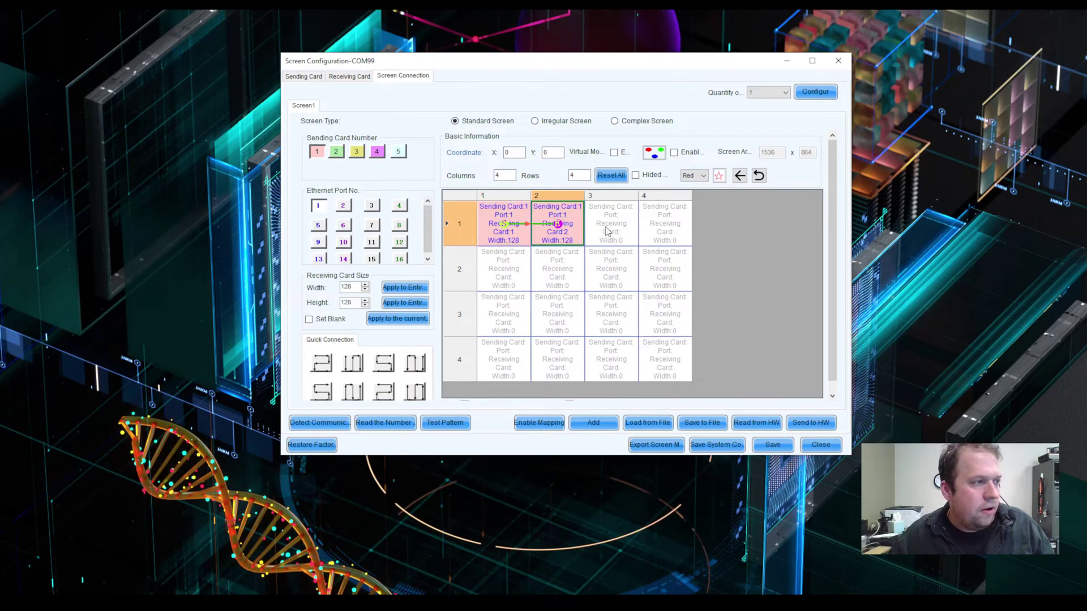
left_click(608, 232)
left_click(679, 229)
left_click(662, 270)
left_click(557, 269)
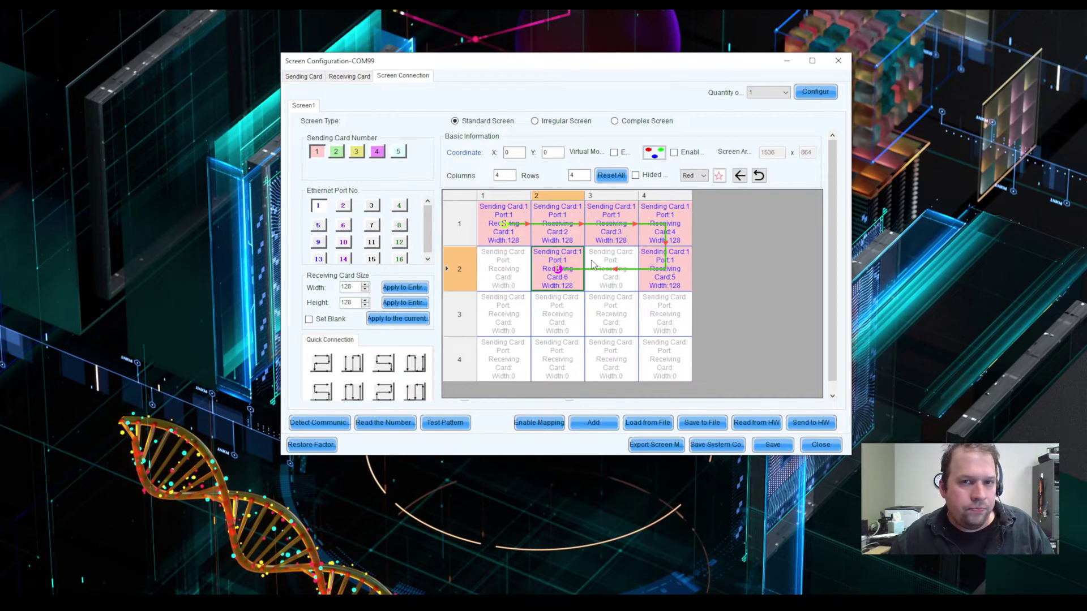
left_click(557, 269)
left_click(610, 272)
left_click(555, 270)
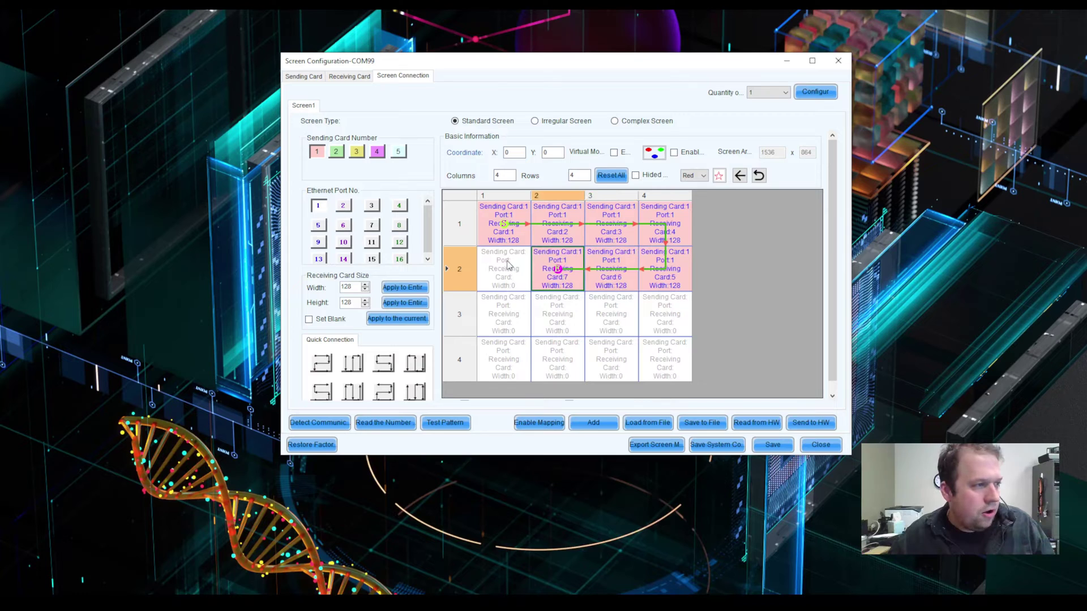
left_click(509, 266)
Step: Chain row 3 as cards 9–12, then remove those cards from the chain
left_click(509, 303)
left_click(560, 315)
left_click(615, 318)
left_click(659, 319)
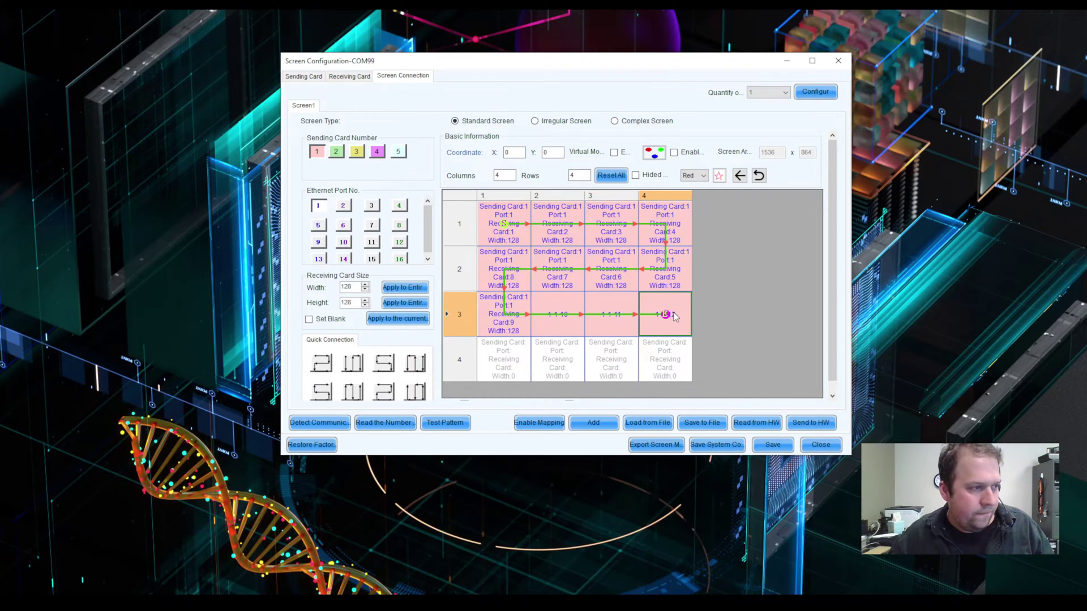
left_click(681, 318)
left_click(613, 320)
left_click(568, 314)
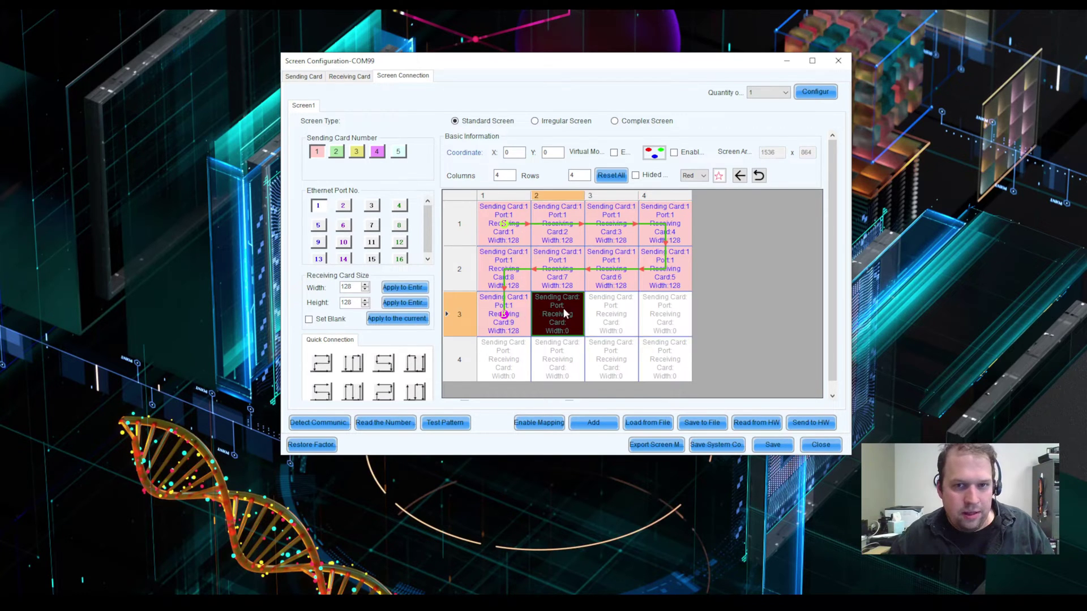
left_click(519, 315)
Step: Clear the remaining row 2 and row 1 cards, finishing with Clear on cell 1
left_click(510, 286)
left_click(552, 286)
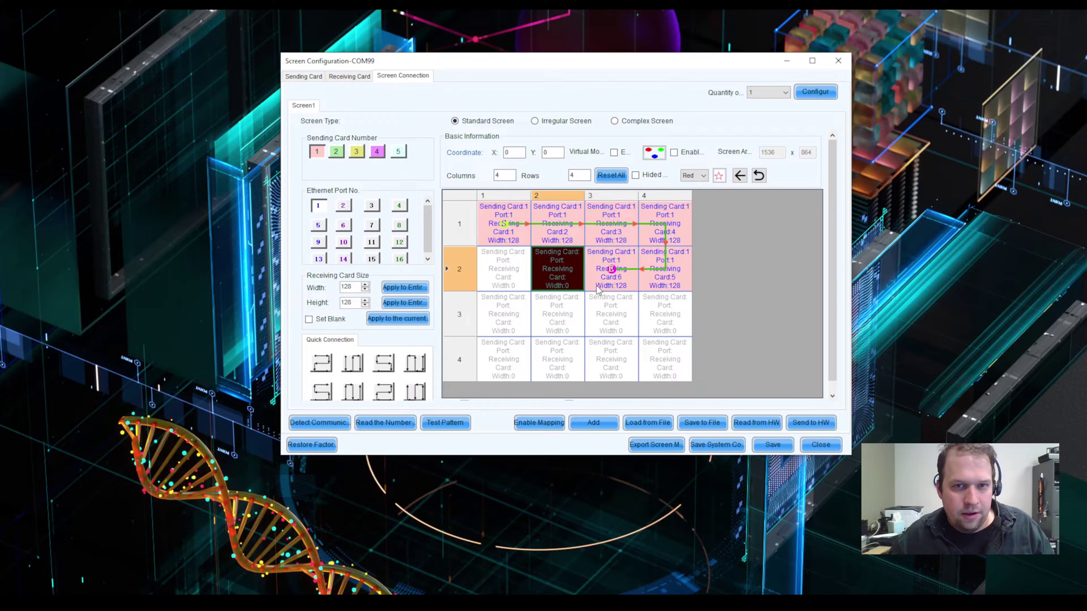
left_click(604, 287)
left_click(664, 287)
left_click(674, 243)
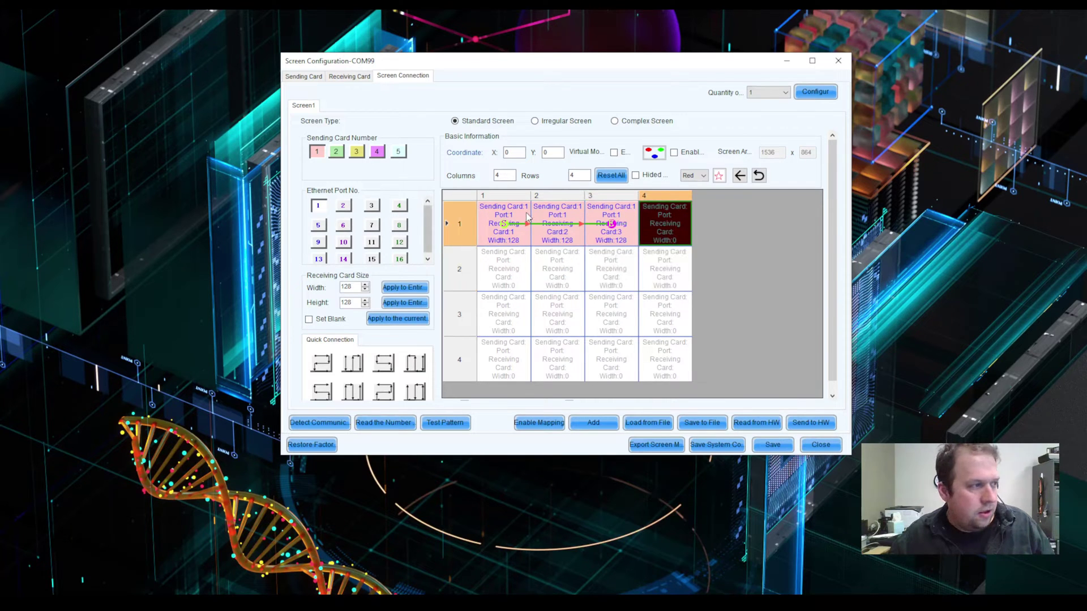
right_click(508, 231)
left_click(534, 247)
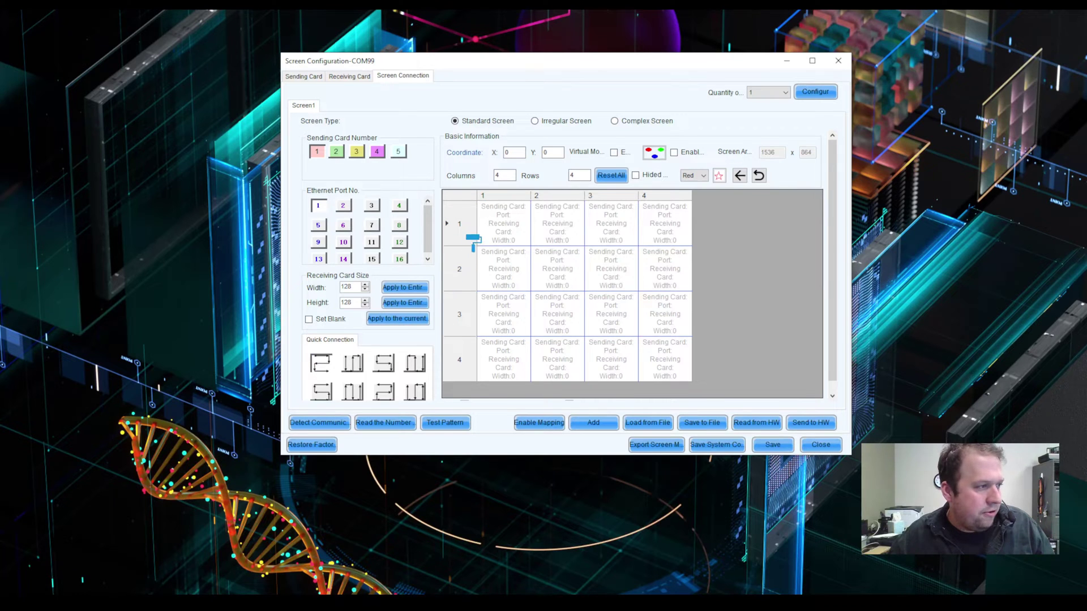
Step: Select all grid cells, Reset All, and set Columns to 16
left_click_drag(487, 226, 682, 384)
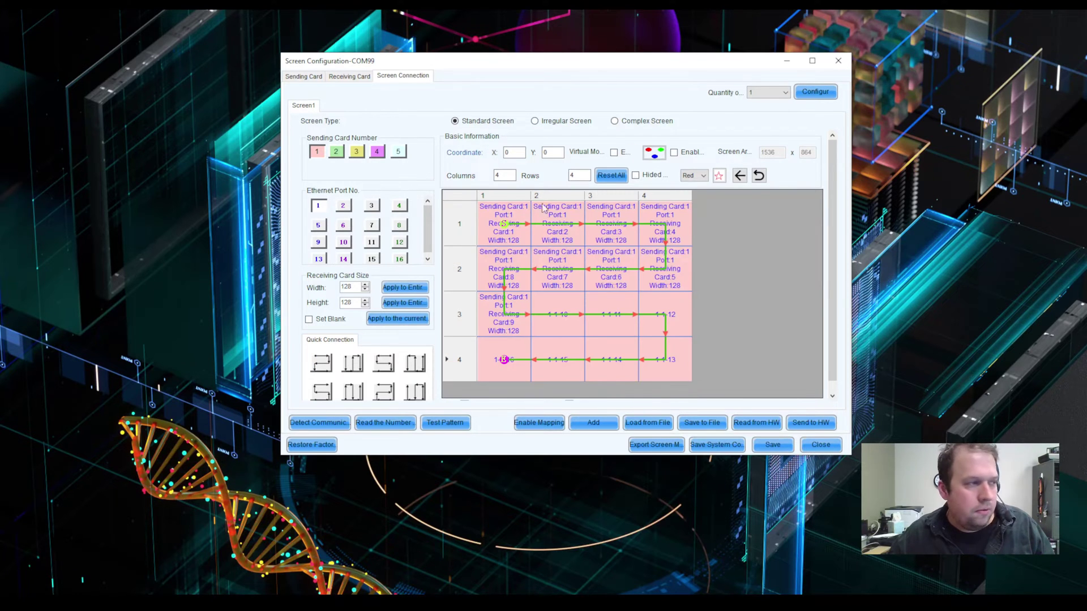
left_click(614, 175)
key("BackSpace")
type("16")
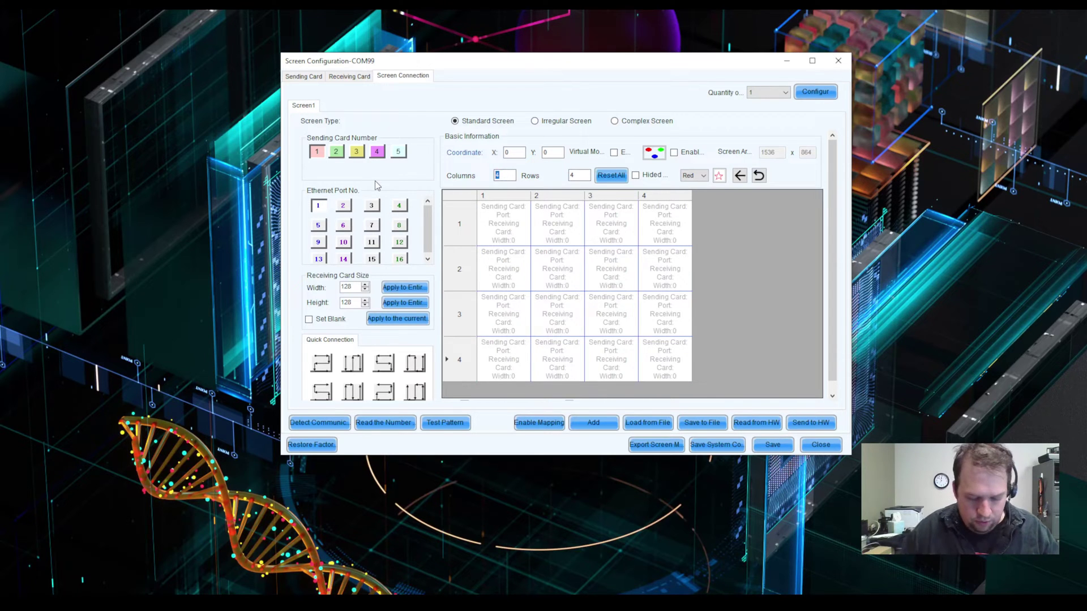
key("Tab")
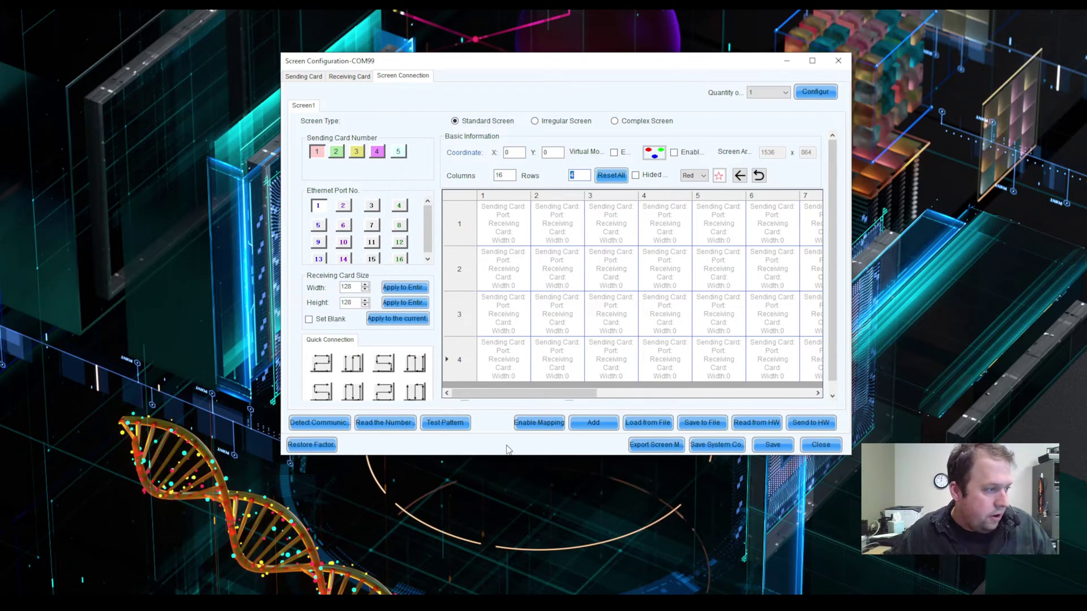
Step: Maximize the window, zoom to 0.88, and chain port 1 serpentine through columns 1–3
left_click(811, 61)
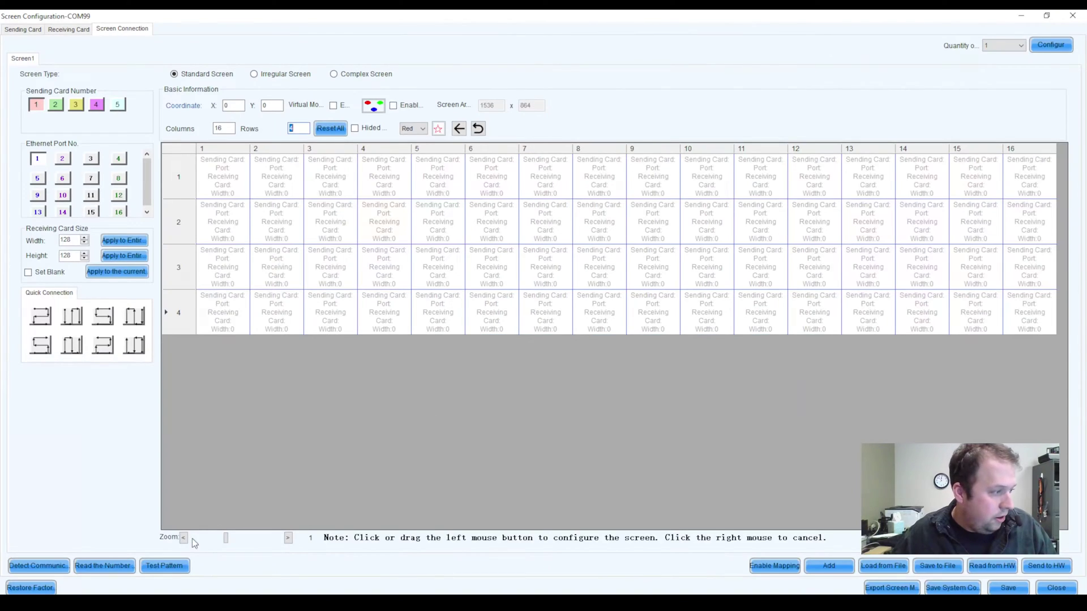
left_click(183, 537)
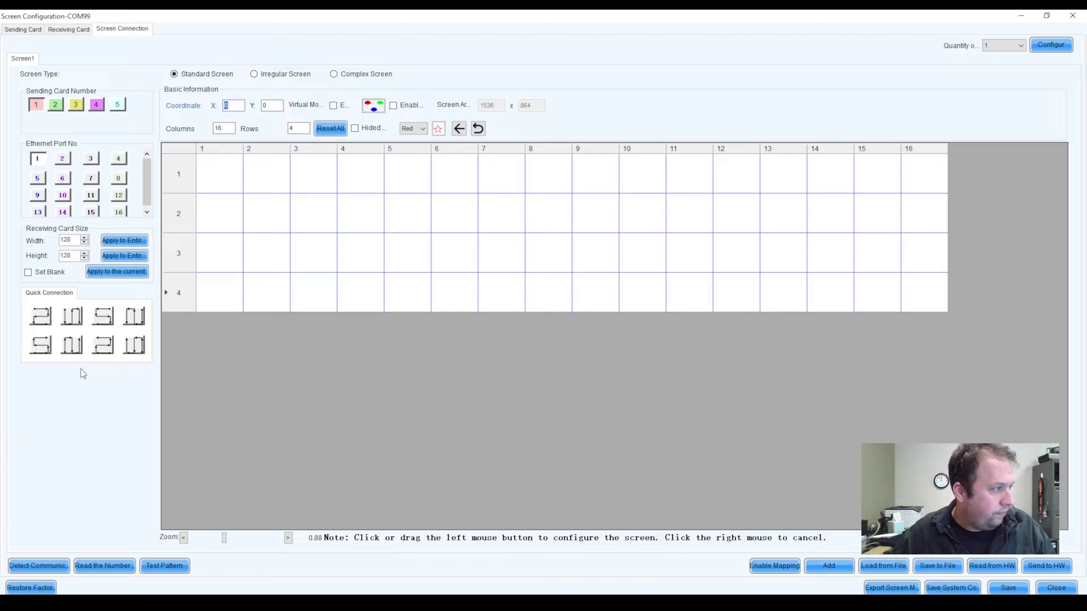
left_click(220, 170)
key("Down")
key("Down")
key("Down")
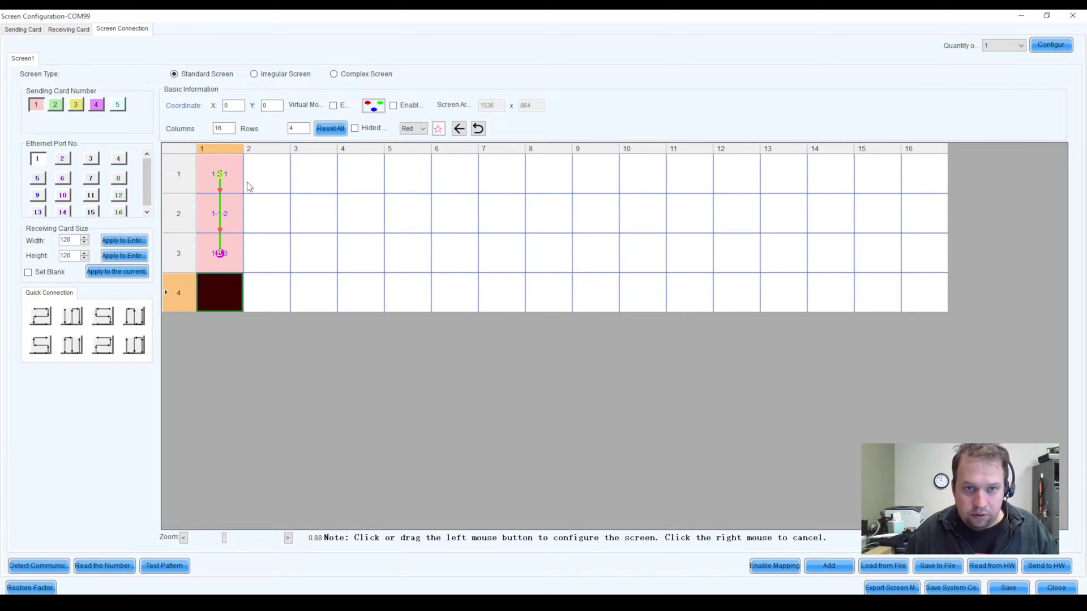
key("Right")
key("Up")
key("Up")
key("Up")
key("Right")
key("Down")
key("Down")
key("Down")
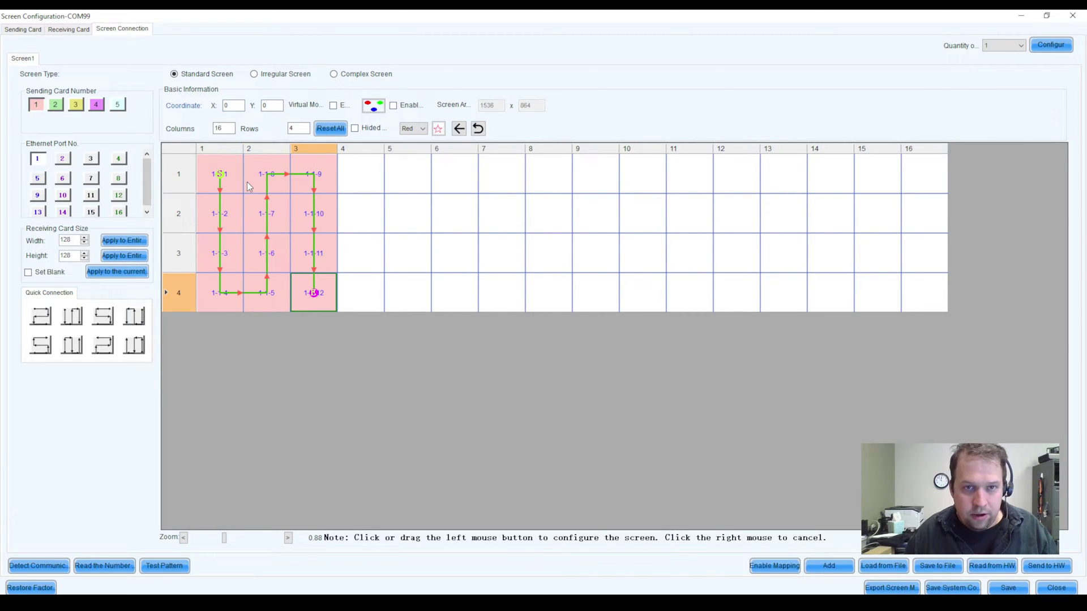
Step: Chain Ethernet port 2 serpentine through columns 4–6
left_click(63, 160)
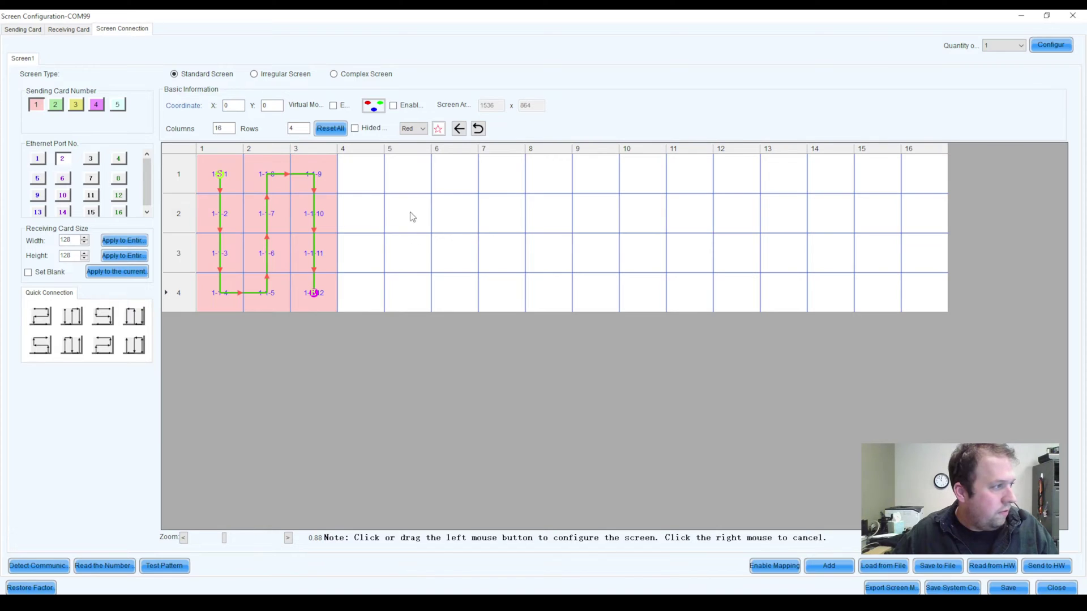
left_click(362, 192)
key("Down")
key("Down")
key("Down")
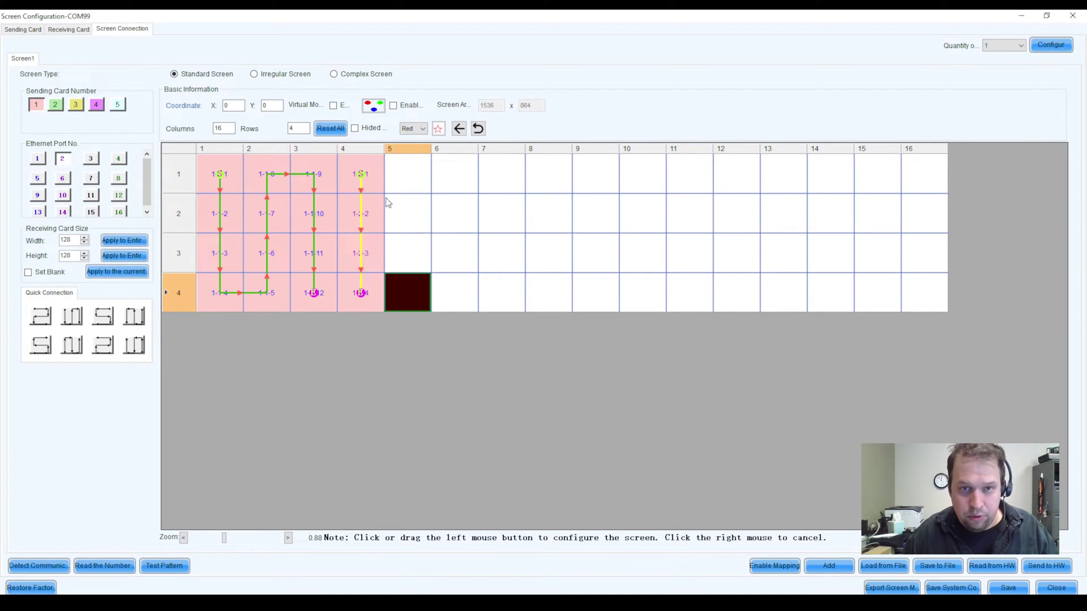
key("Right")
key("Up")
key("Up")
key("Up")
key("Right")
key("Down")
key("Down")
key("Down")
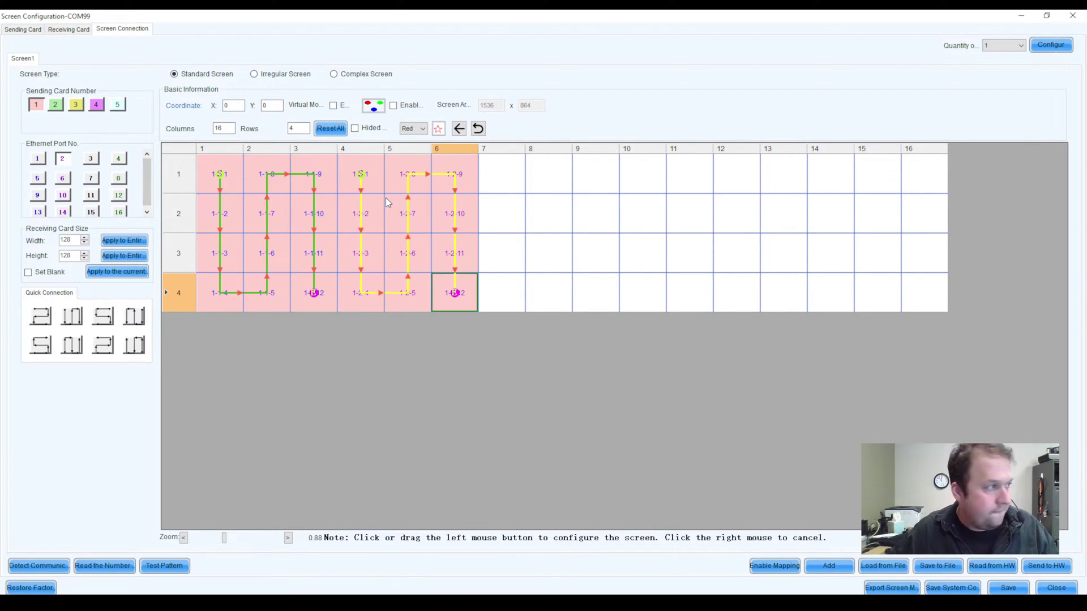
Step: Chain Ethernet port 3 serpentine through columns 7–9
left_click(91, 162)
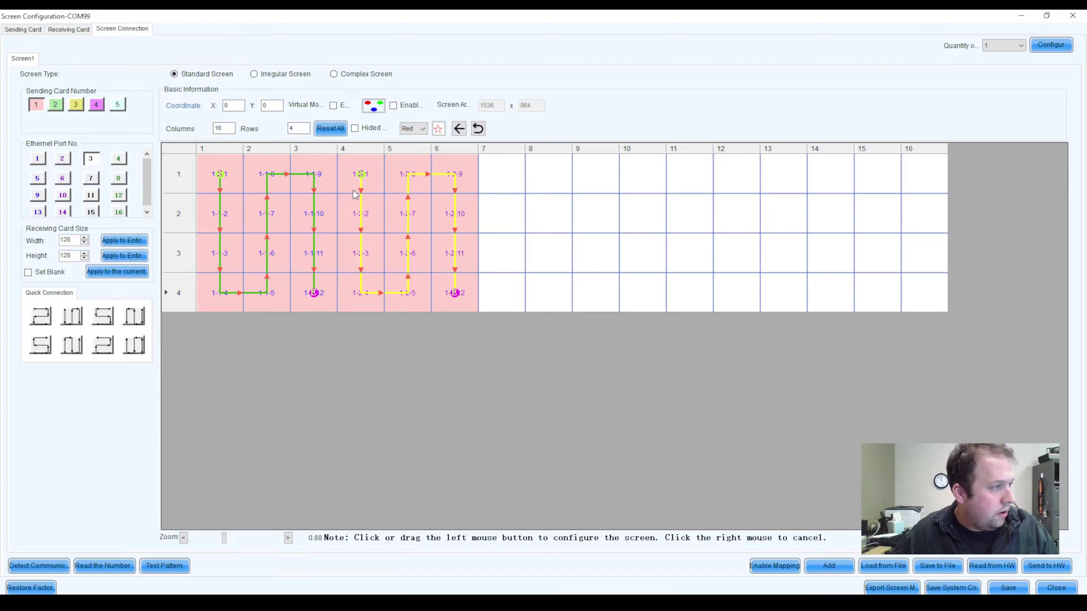
left_click(500, 173)
key("Down")
key("Down")
key("Down")
key("Right")
key("Up")
key("Up")
key("Up")
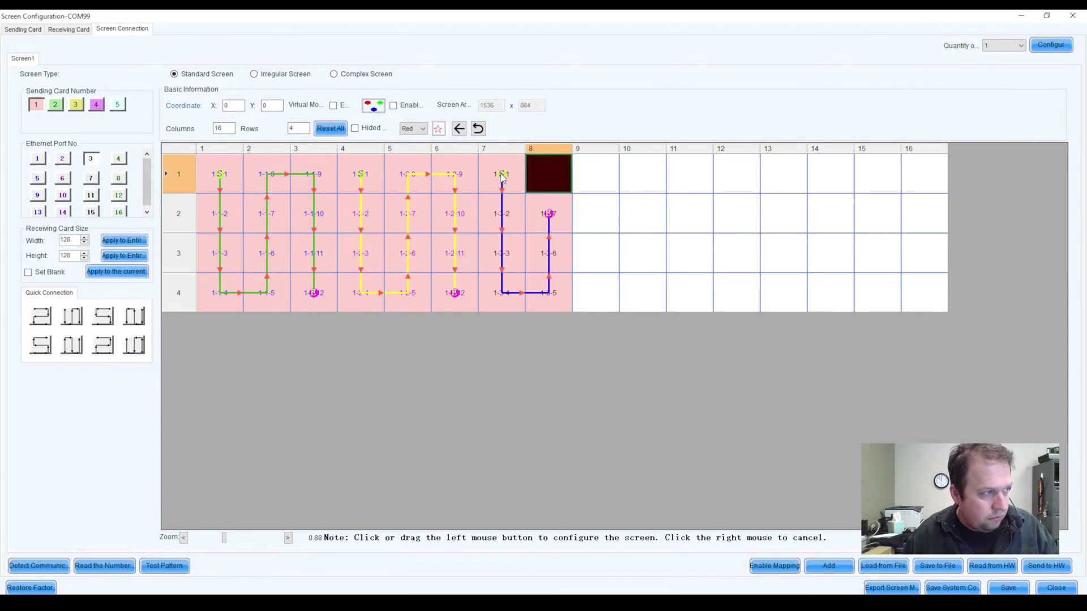
key("Right")
key("Down")
key("Down")
key("Down")
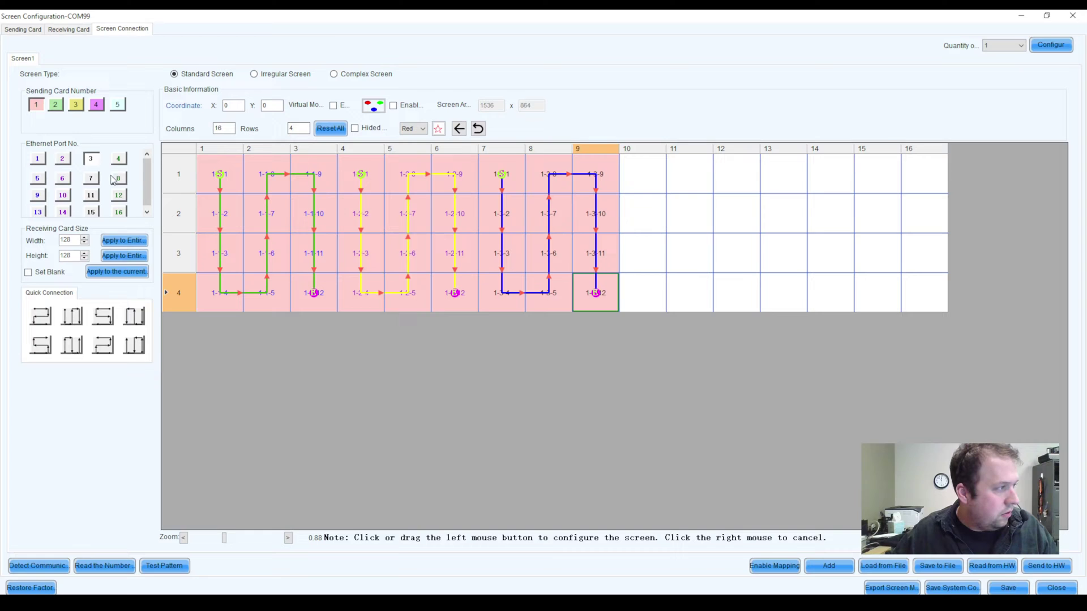
Step: Chain Ethernet port 4 serpentine through columns 10–12
left_click(118, 159)
left_click(637, 175)
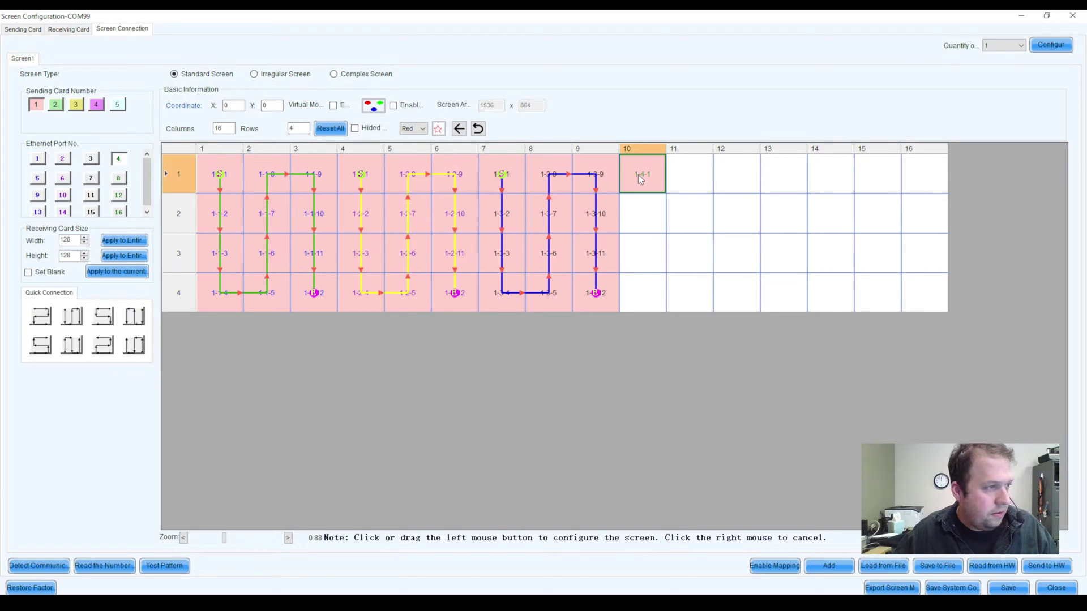
key("Down")
key("Down")
key("Right")
key("Up")
key("Up")
key("Up")
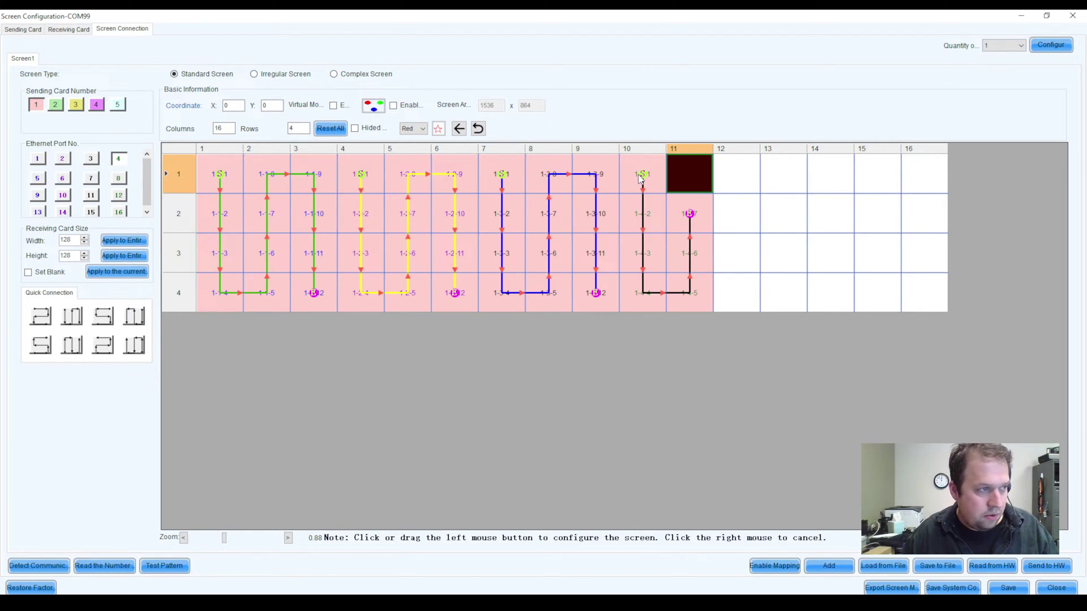
key("Right")
key("Down")
key("Down")
key("Down")
key("Down")
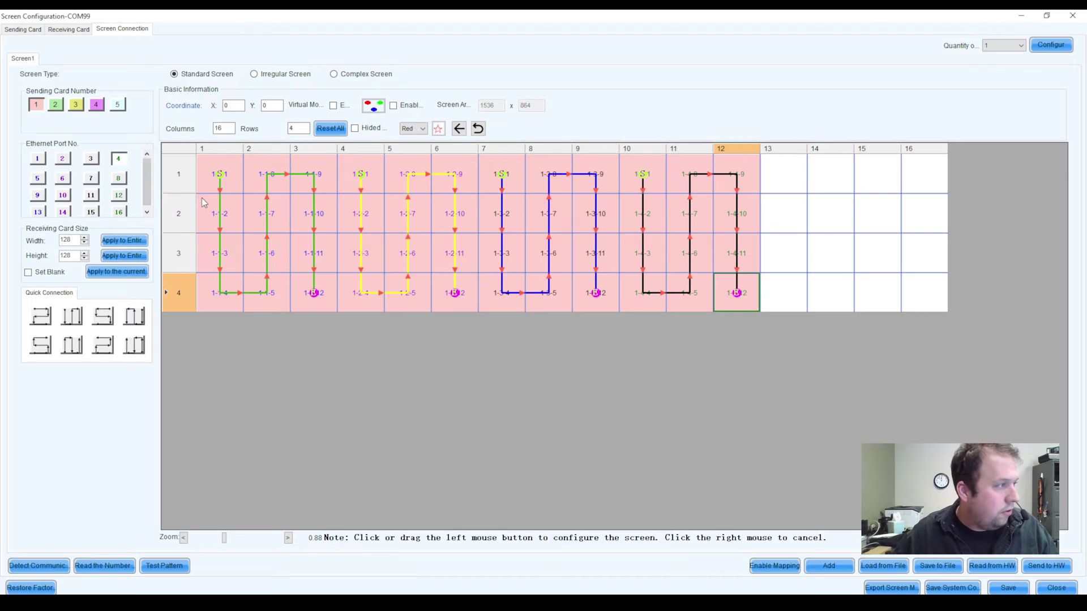
Step: Chain Ethernet port 5 serpentine through columns 13–15
left_click(40, 179)
left_click(763, 174)
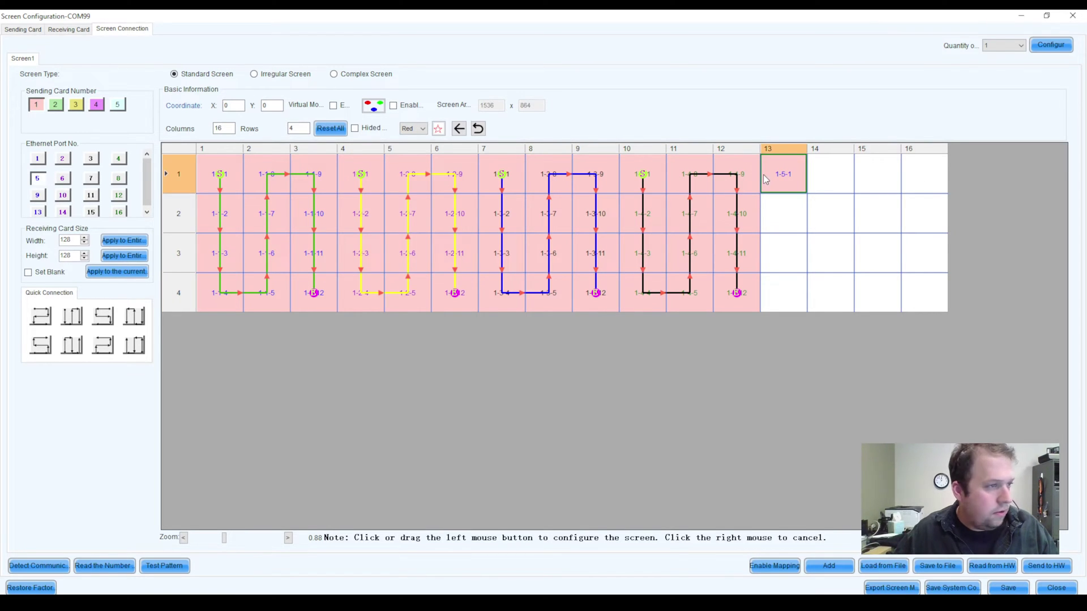
key("Down")
key("Down")
key("Down")
key("Right")
key("Up")
key("Up")
key("Up")
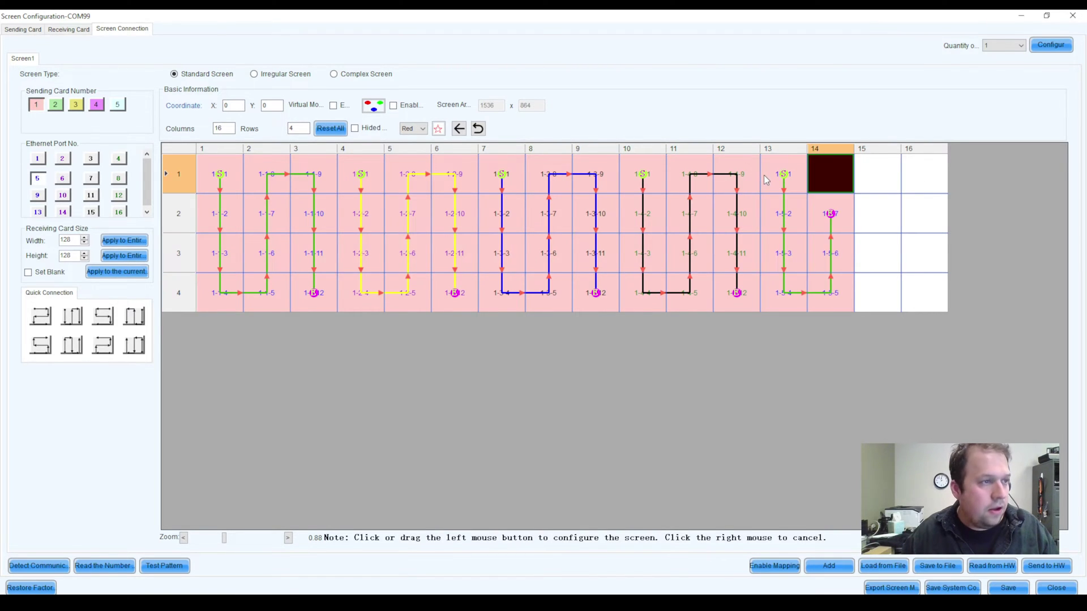
key("Right")
key("Down")
key("Down")
key("Down")
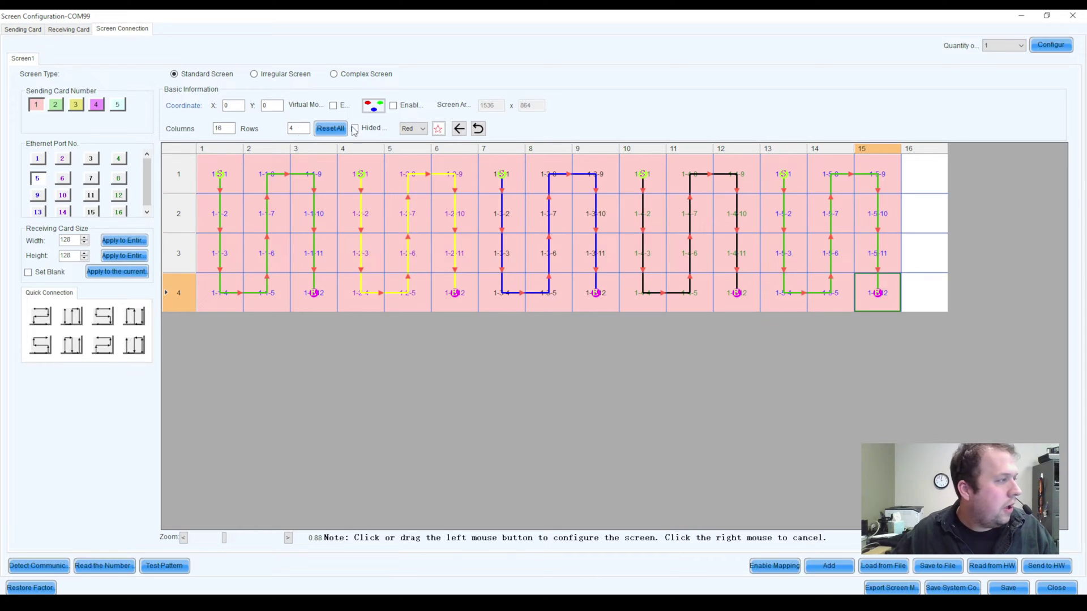
Step: Chain Ethernet port 6 down column 16 from row 1 to the bottom
left_click(62, 179)
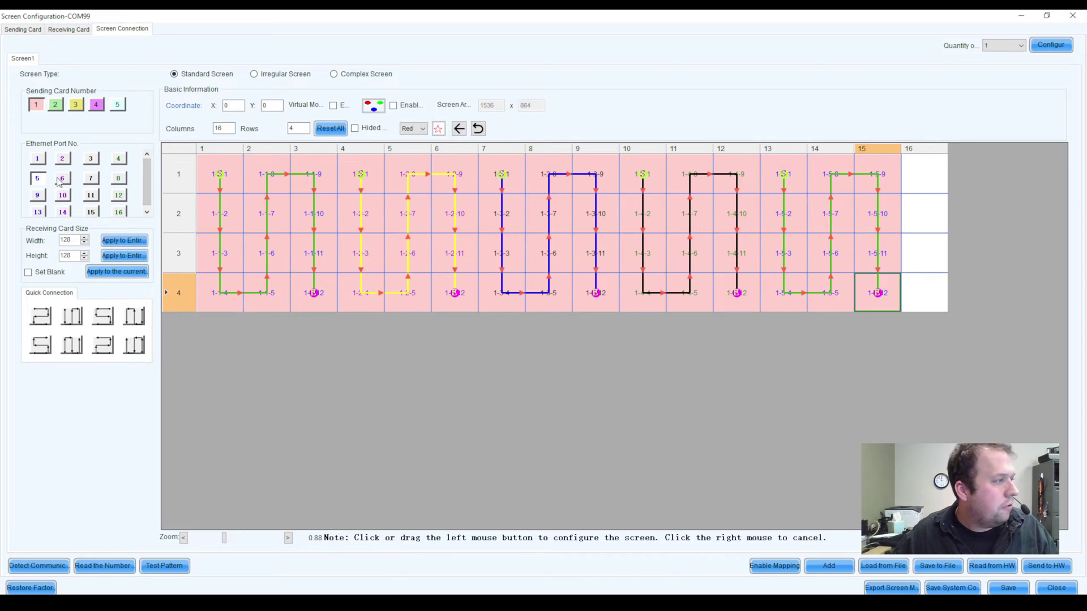
left_click(926, 176)
key("Down")
key("Down")
key("Down")
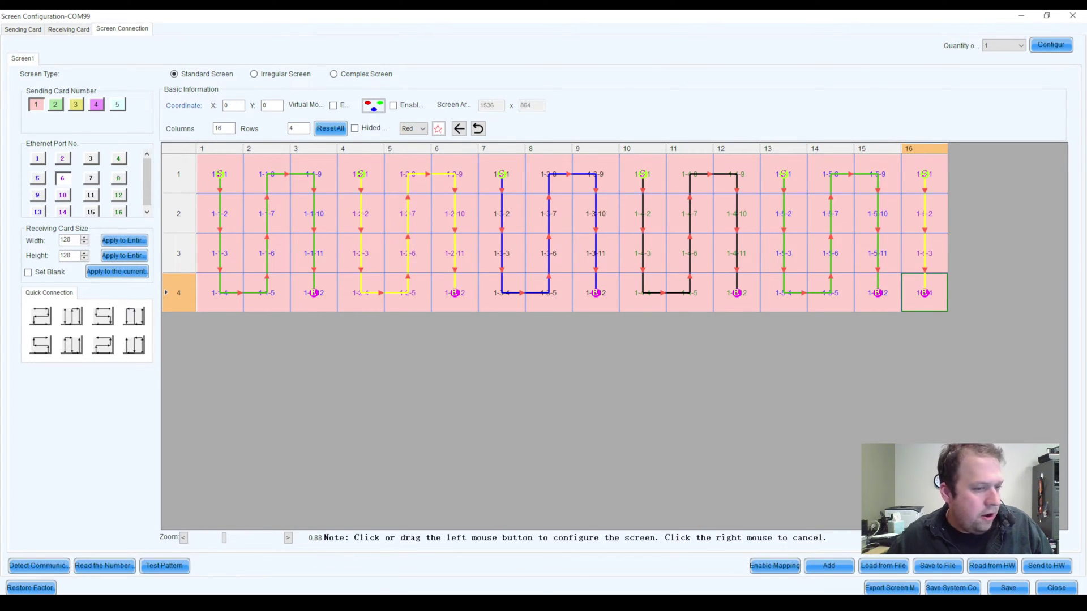
Step: Send the 16x4 screen mapping to the hardware and confirm saving it there
left_click(1043, 571)
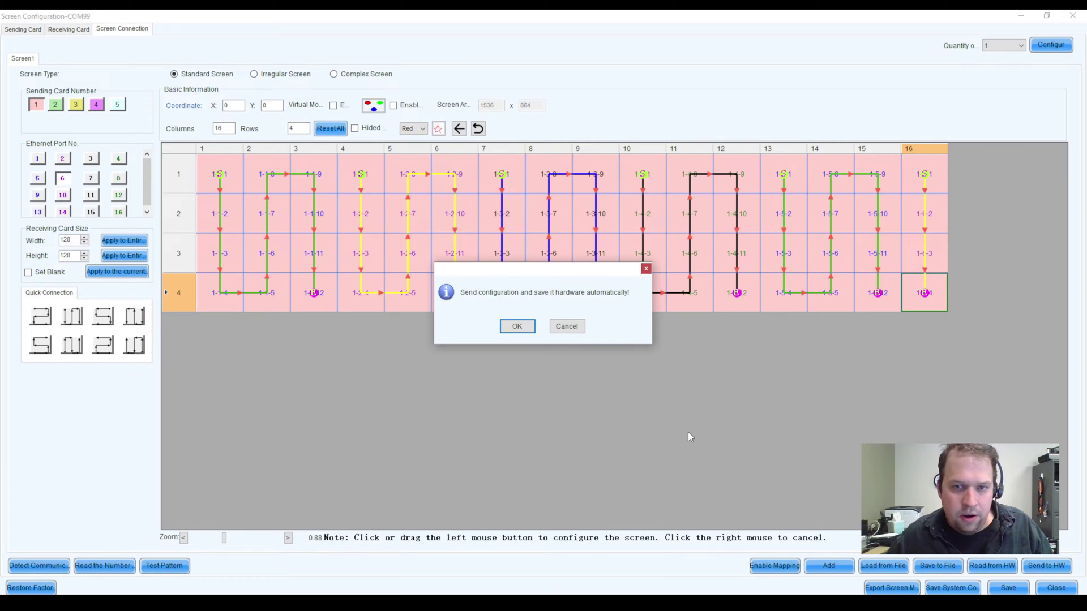
left_click(517, 326)
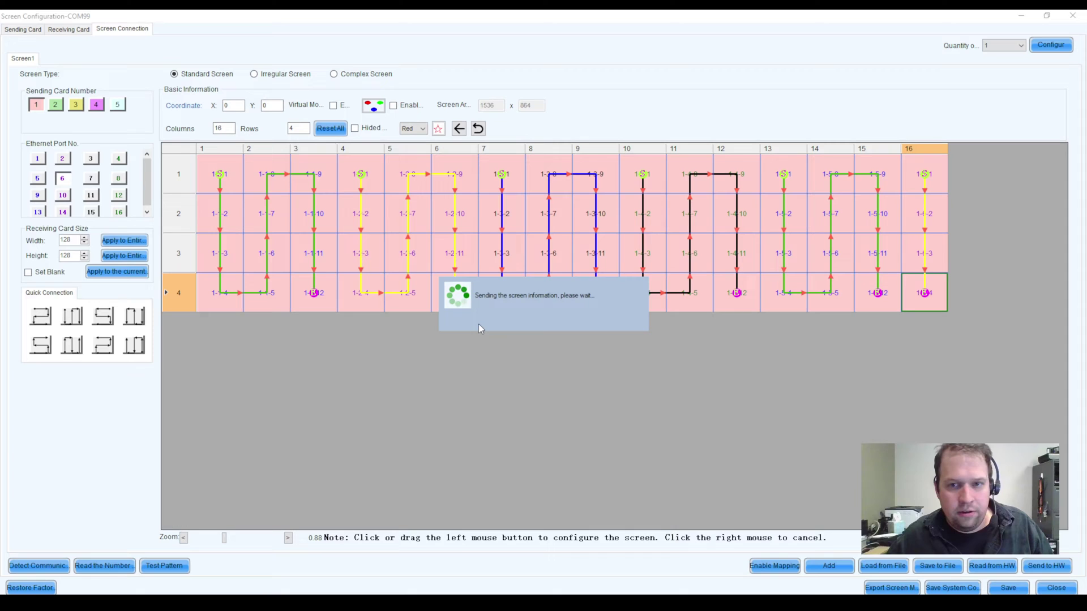